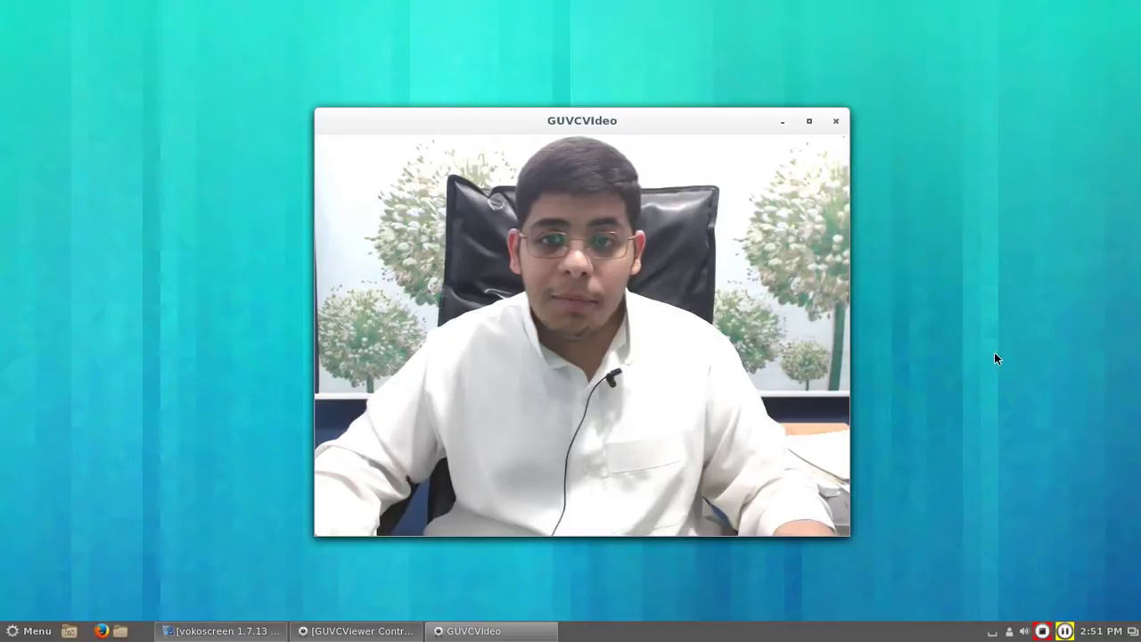
Open three Home file manager windows and tile them: one in each left quarter of the screen and one in the right half
drag(576, 136, 851, 181)
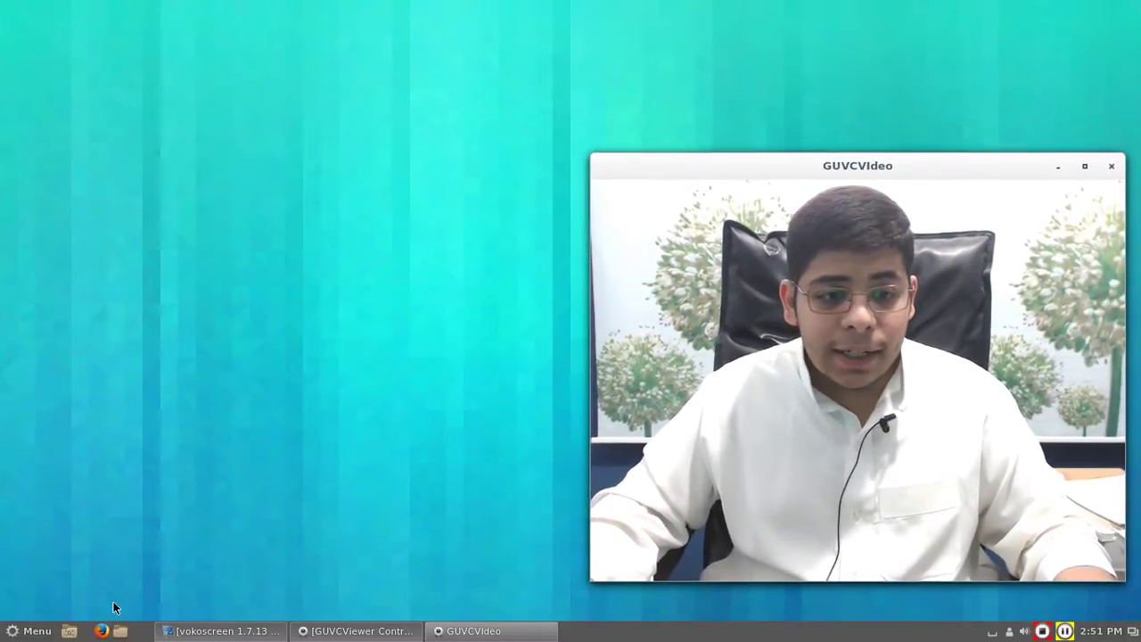
click(116, 637)
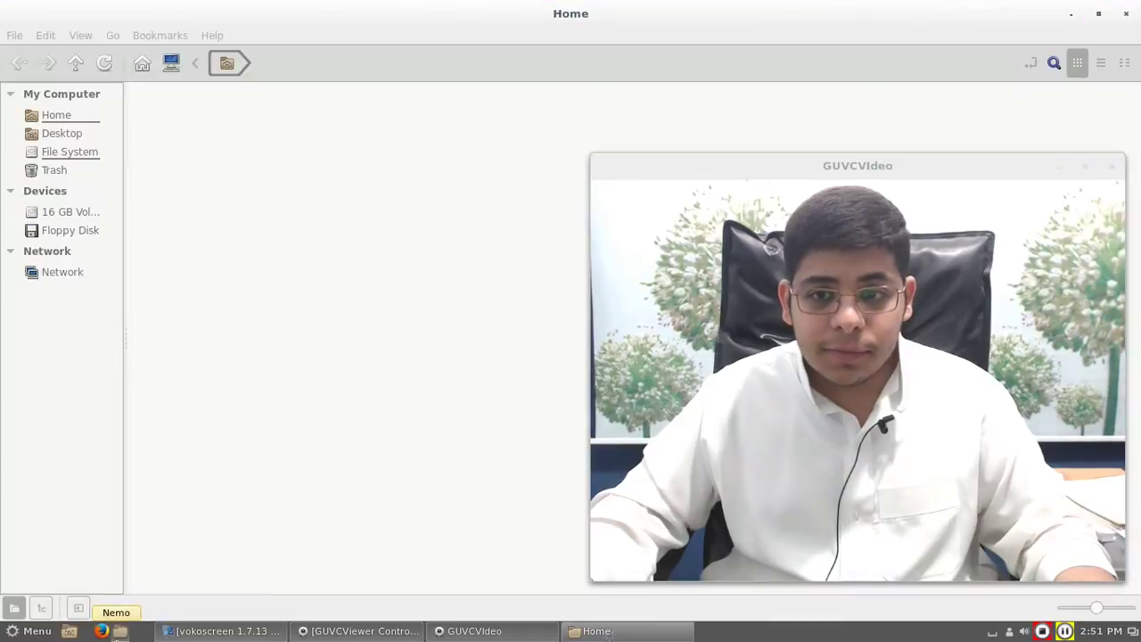
click(116, 635)
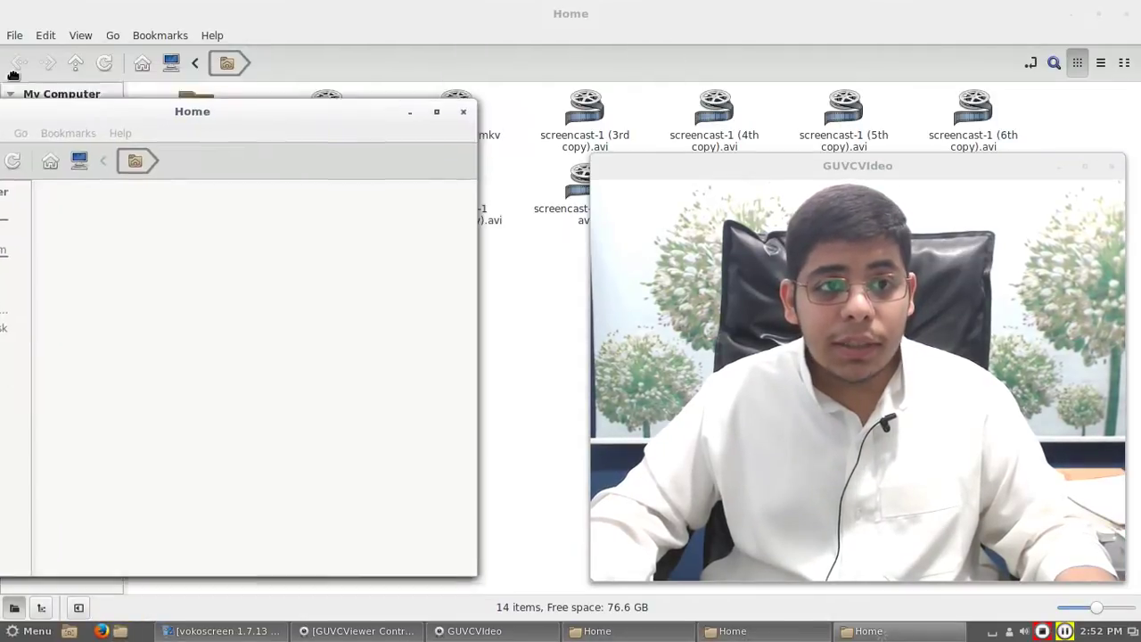
drag(44, 105, 3, 7)
drag(722, 10, 2, 553)
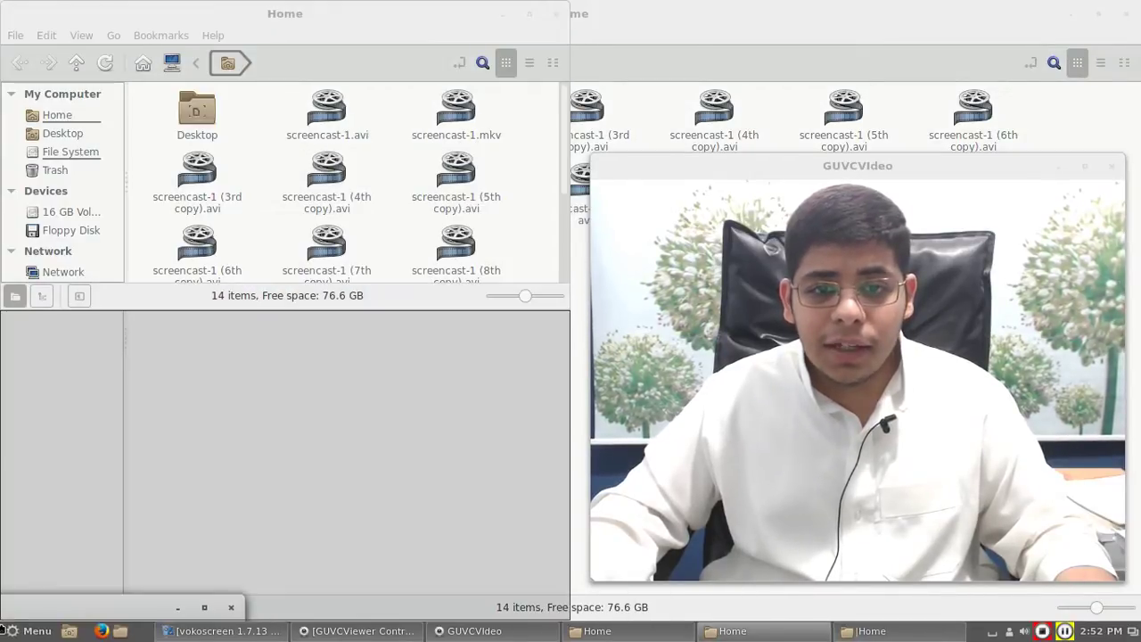
drag(703, 9, 1136, 20)
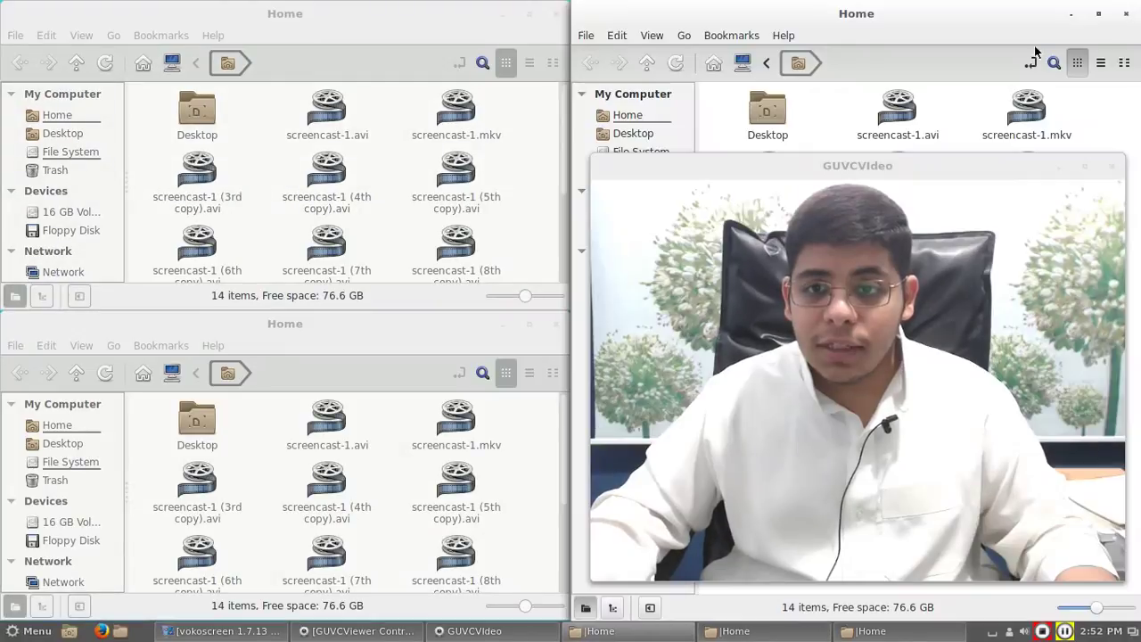
Snap a fourth Home window onto the upper-left quarter, close both windows stacked there, and open a fresh one
click(121, 631)
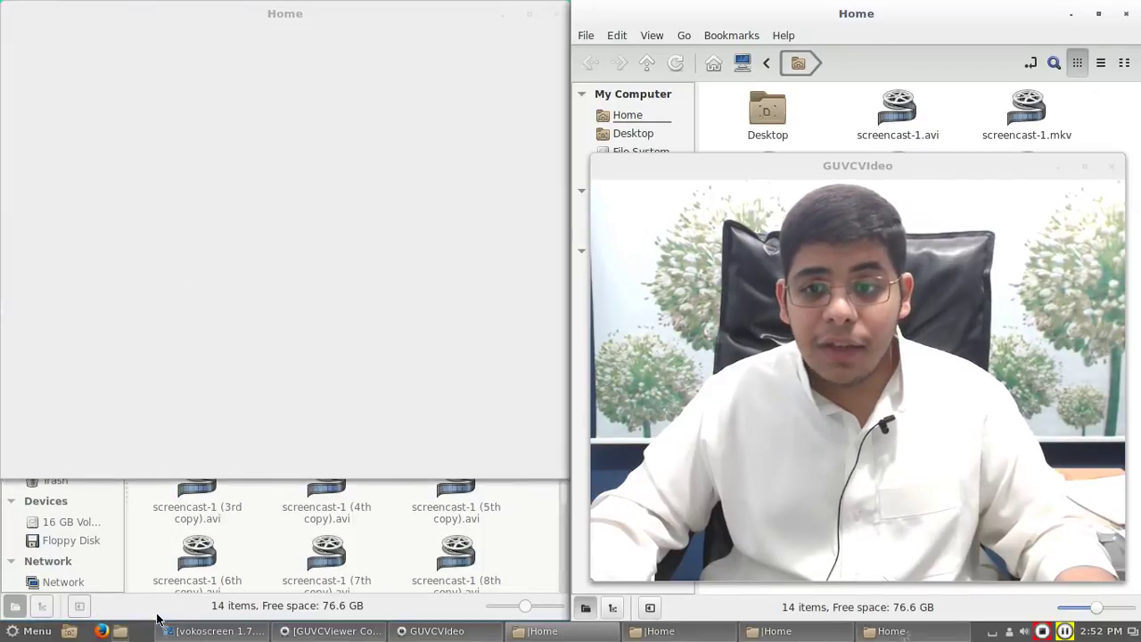
drag(186, 27, 3, 4)
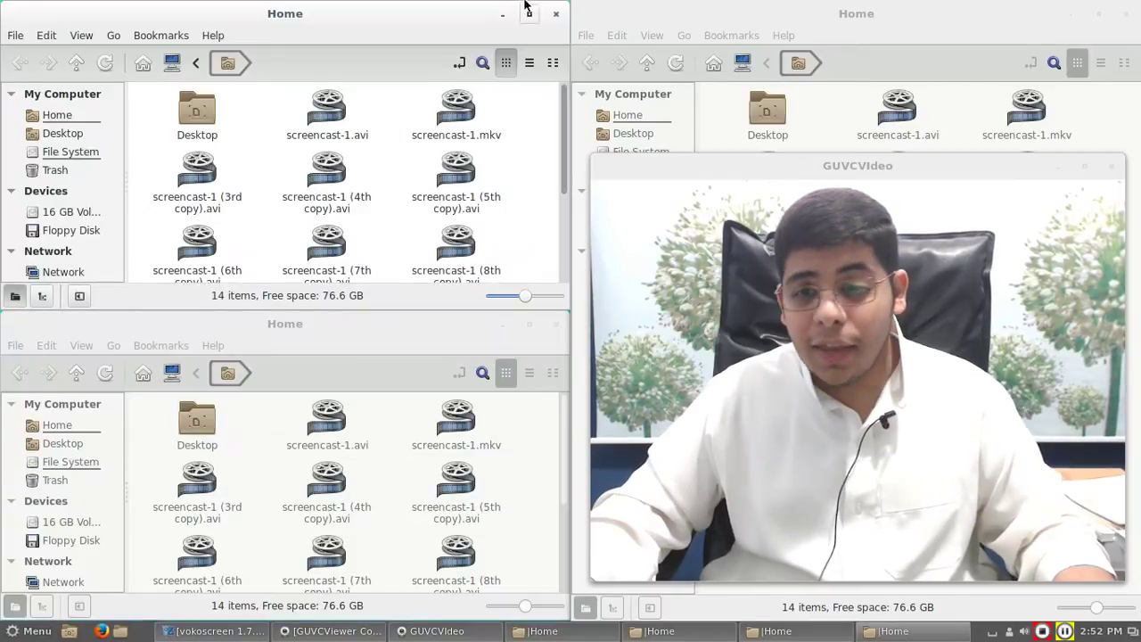
click(552, 15)
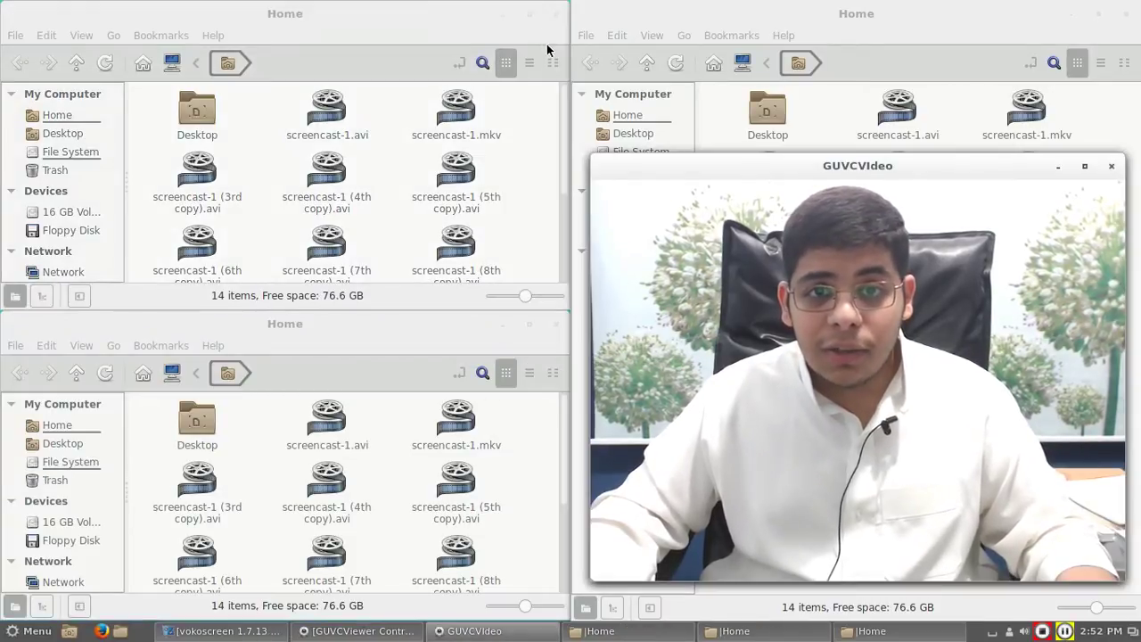
key(ctrl+w)
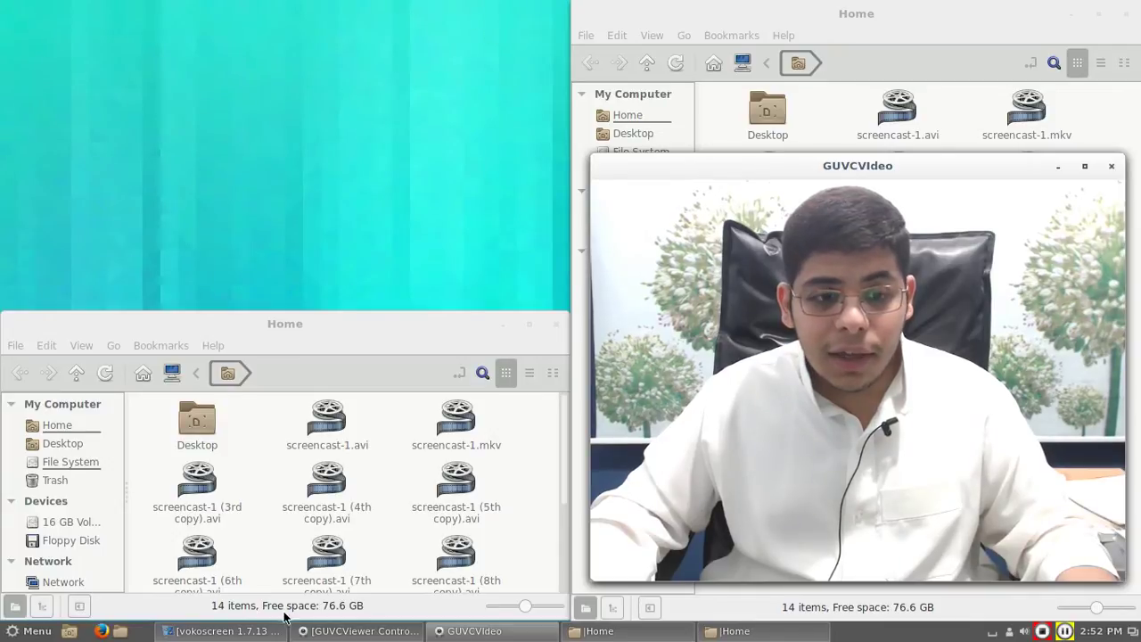
click(121, 633)
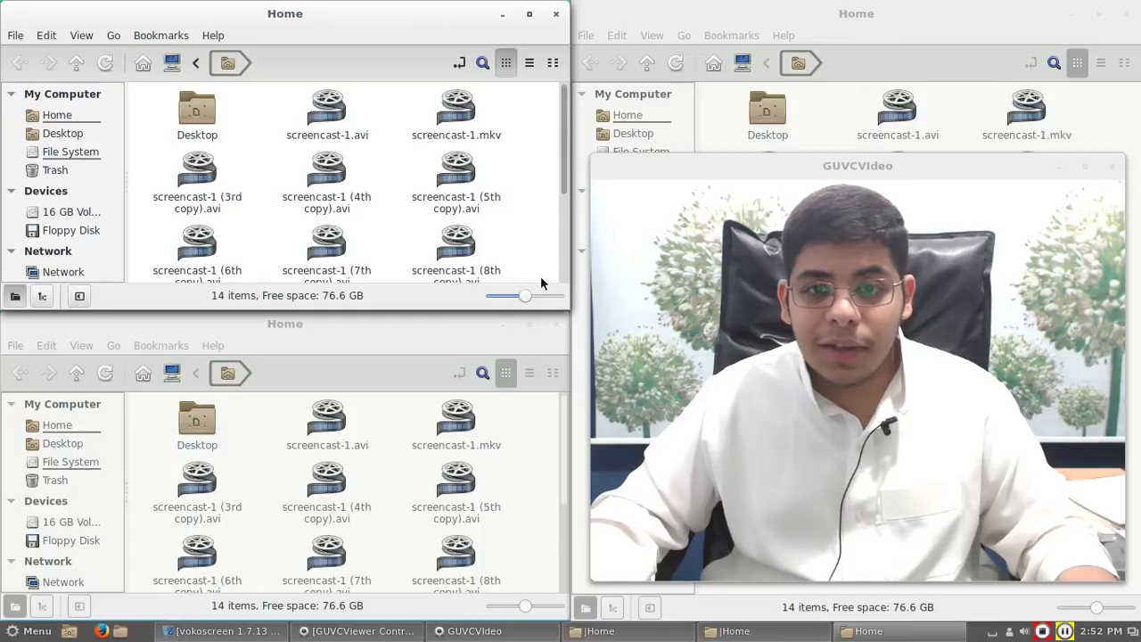
Close the two Home windows in the left quarters and untile the remaining one as a floating window beside the webcam video
key(ctrl+w)
key(ctrl+w)
drag(832, 13, 328, 65)
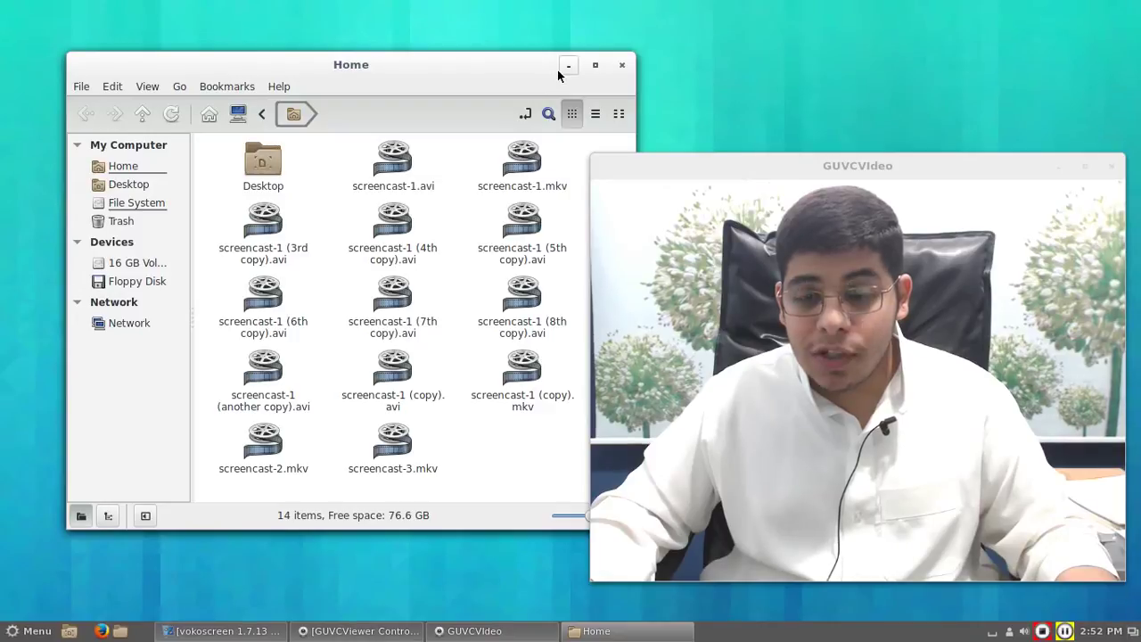
drag(503, 70, 456, 69)
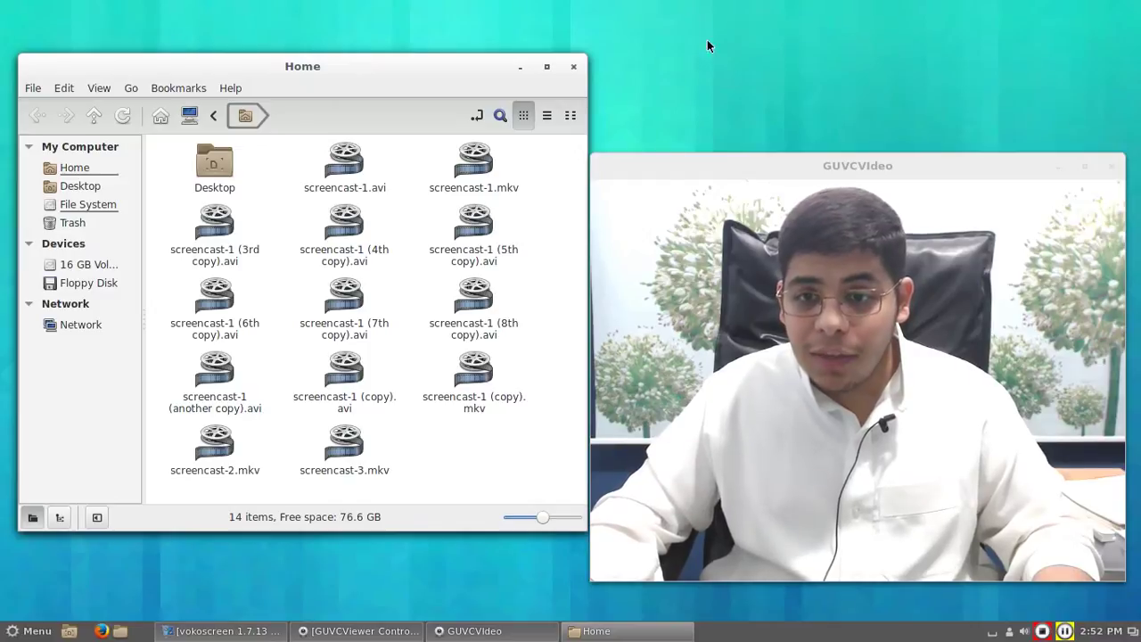
Tile the GUVCVideo window to the right half of the screen and the Home window to the left half
drag(794, 163, 807, 103)
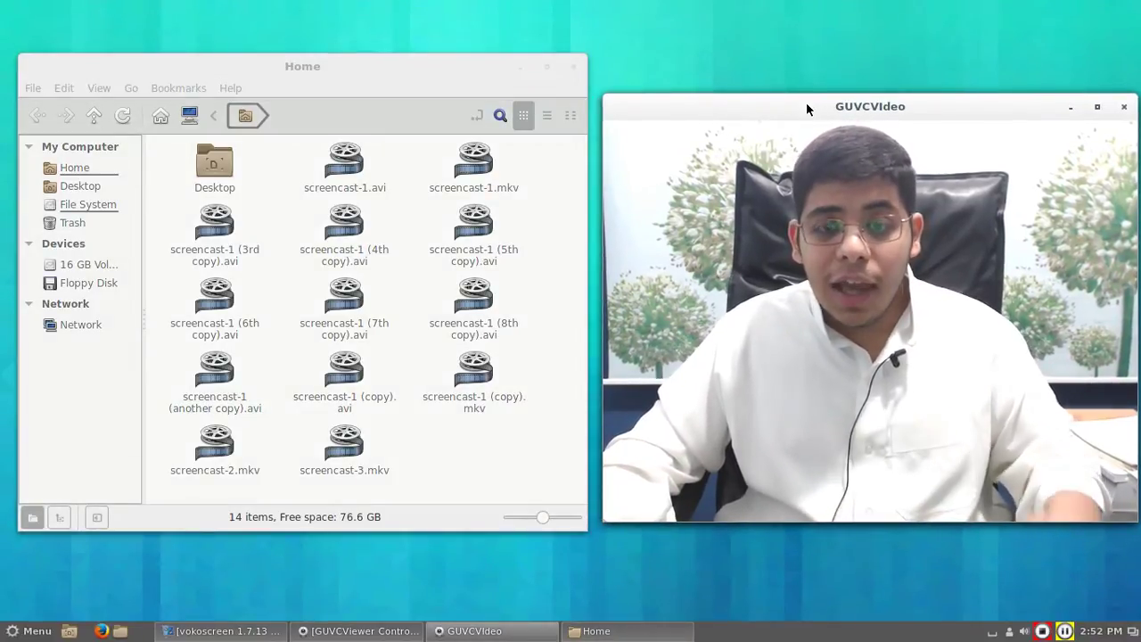
drag(806, 106, 1139, 216)
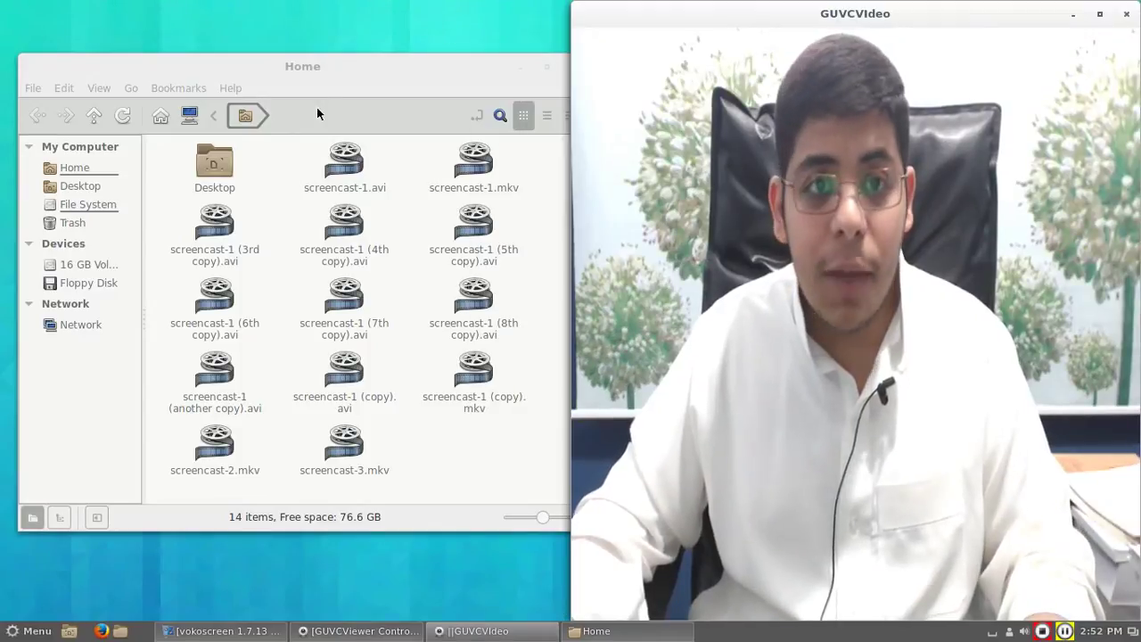
click(342, 76)
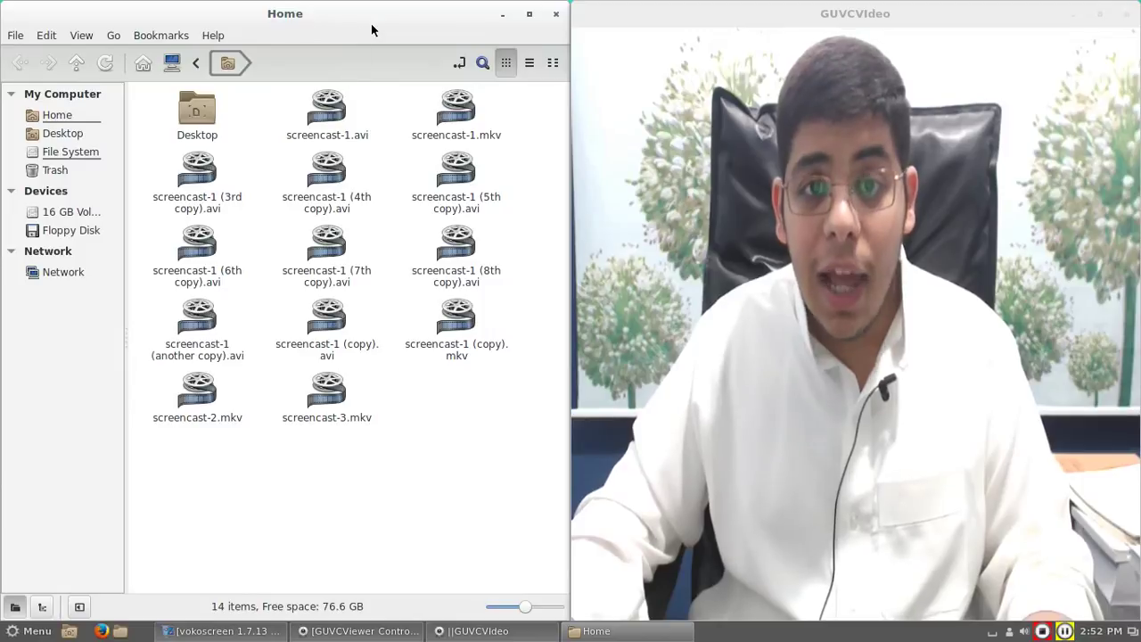
key(super+Left)
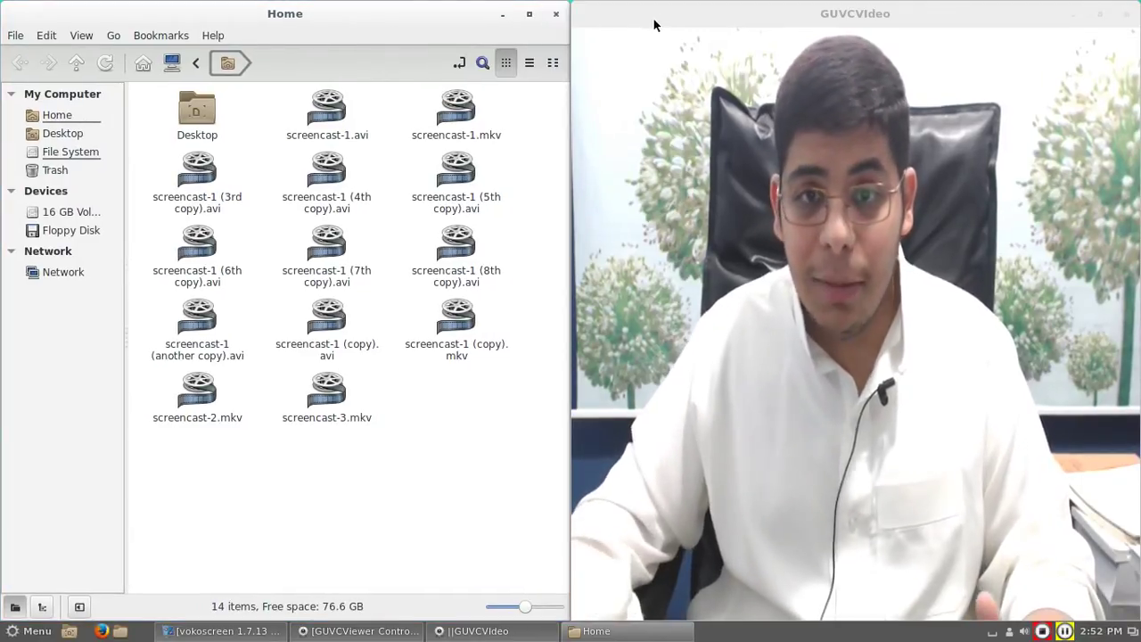
Widen the tiled GUVCVideo window to about two thirds of the screen and untile it back into a floating window
click(582, 31)
drag(583, 32, 362, 51)
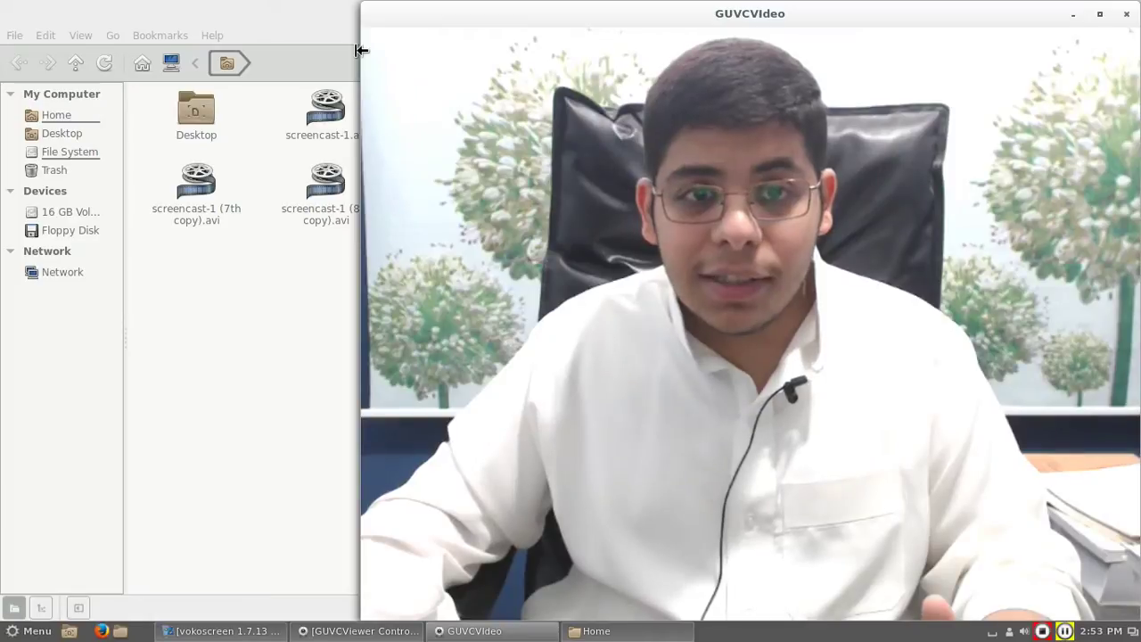
drag(629, 14, 733, 203)
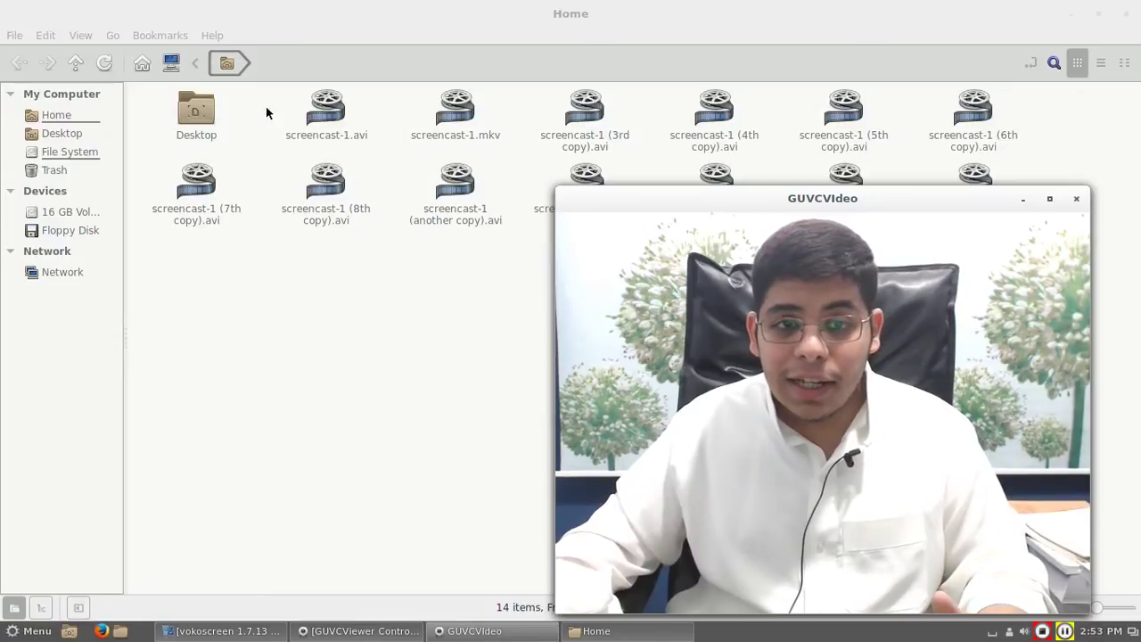
drag(649, 206, 701, 200)
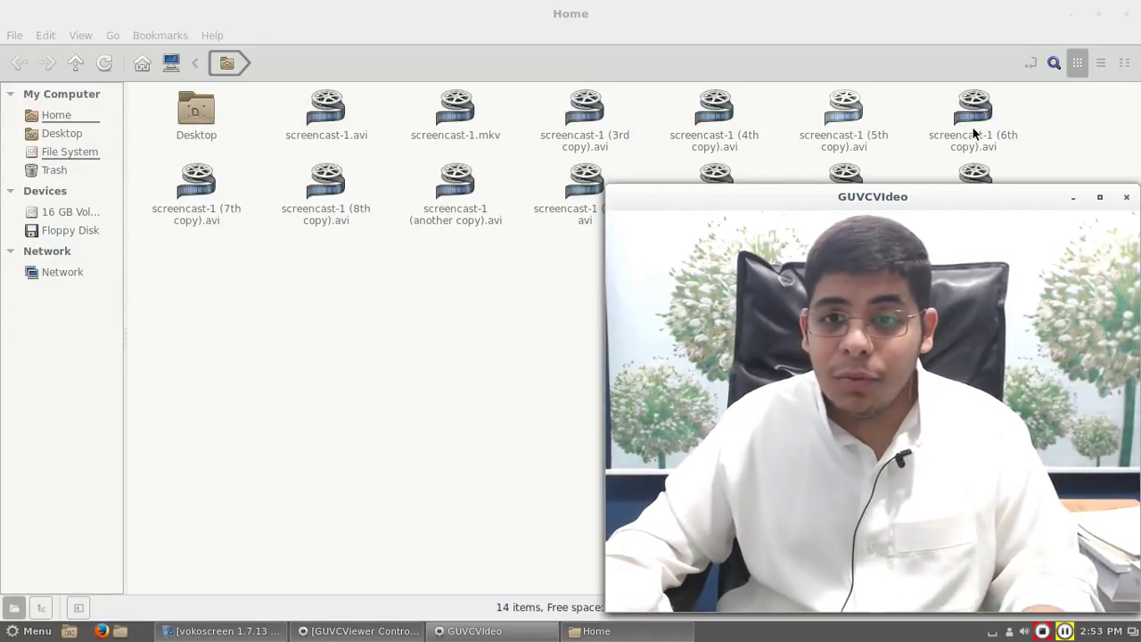
Restore the Home window to its floating size, close it, and move the GUVCVideo window near the upper middle of the desktop
click(1099, 16)
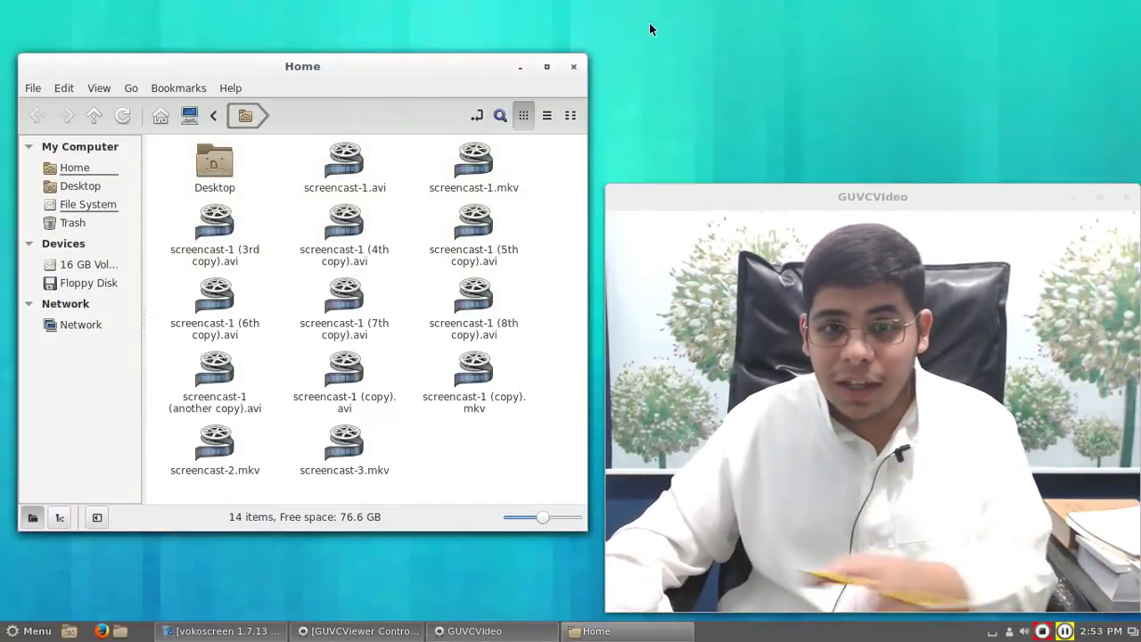
click(574, 66)
drag(790, 200, 500, 36)
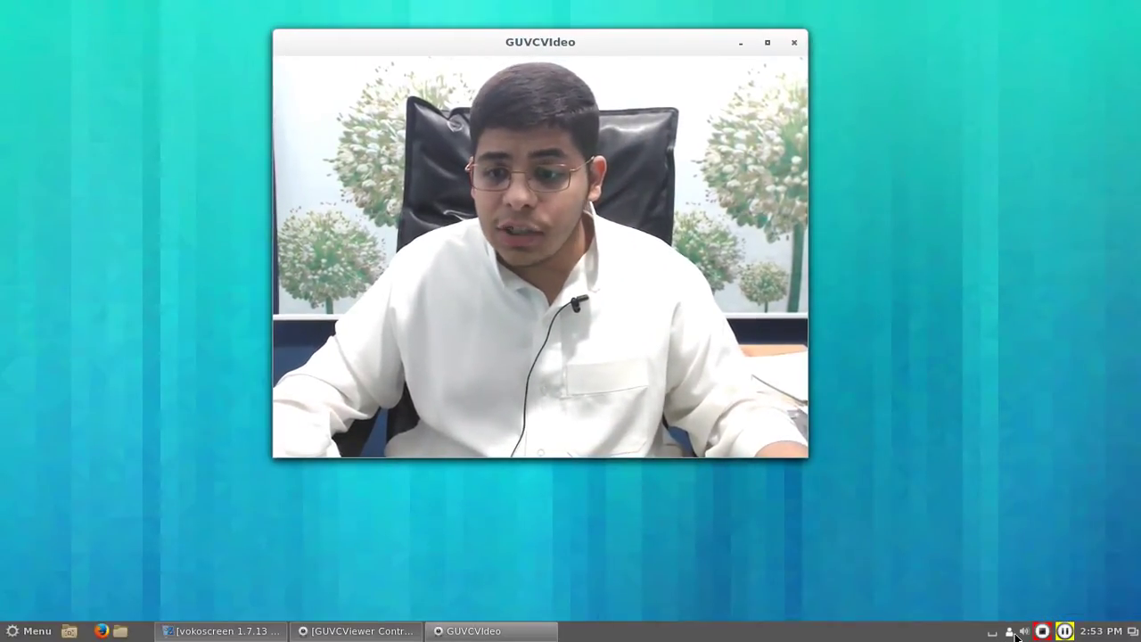
Open the Sound settings and arrange them side by side with the GUVCVideo window
click(1025, 631)
key(Escape)
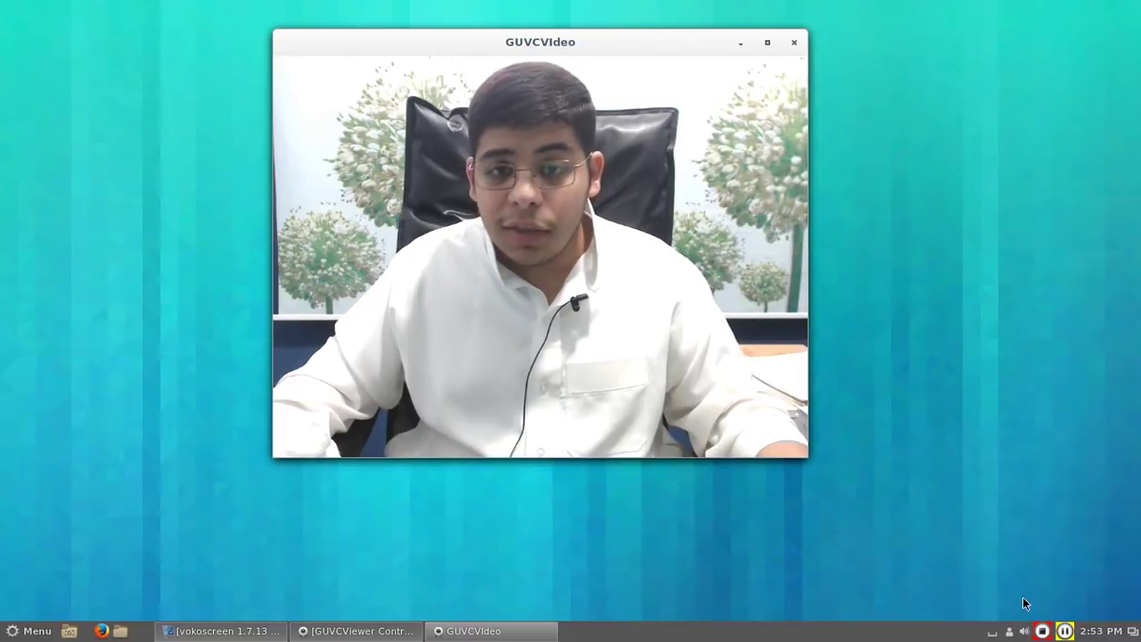
drag(440, 40, 778, 121)
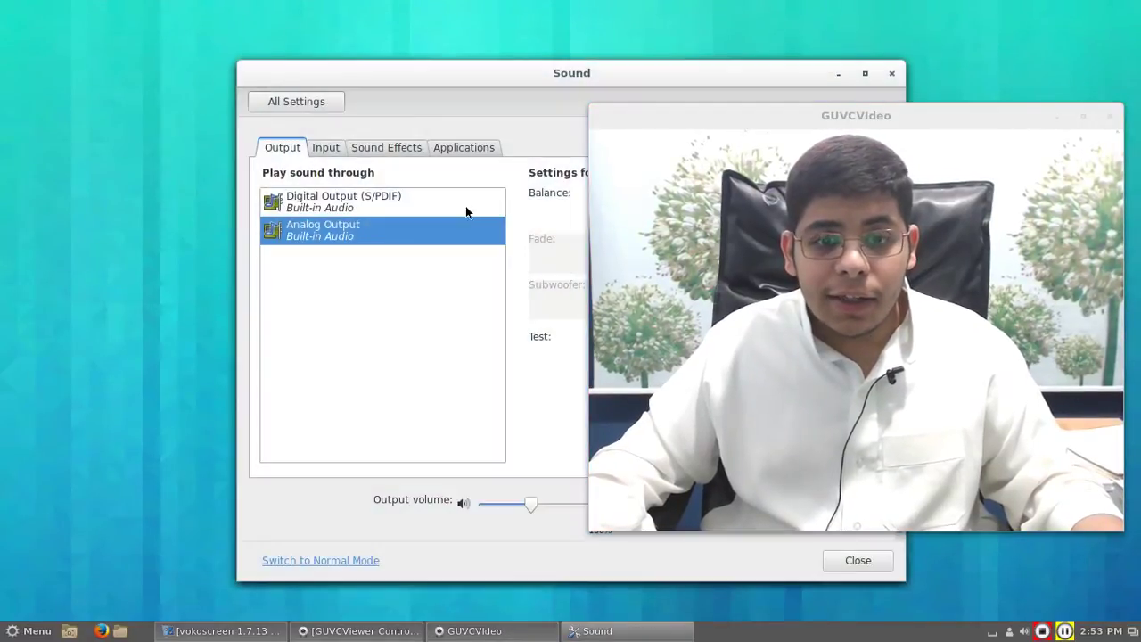
drag(388, 75, 186, 69)
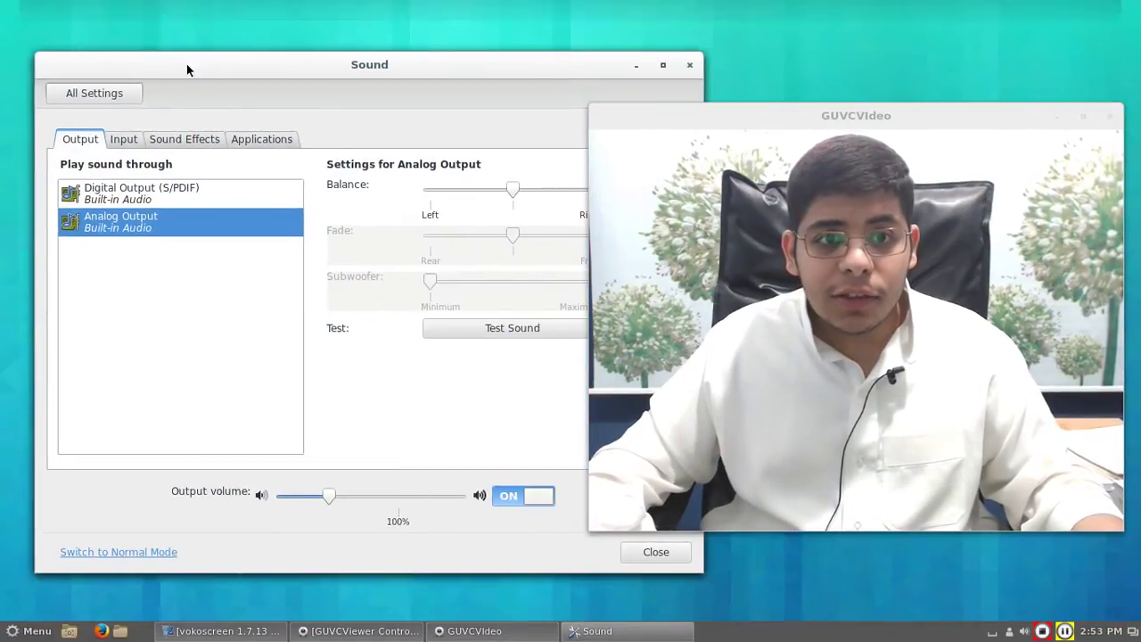
Review the Sound Effects event options and close the Sound settings
click(192, 141)
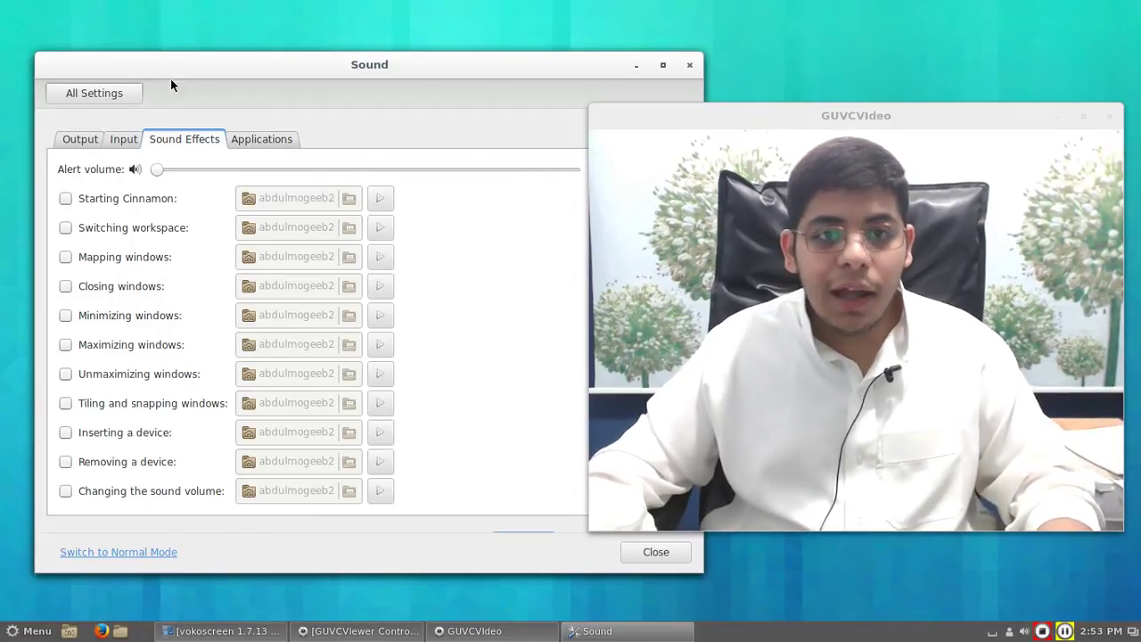
drag(203, 68, 180, 71)
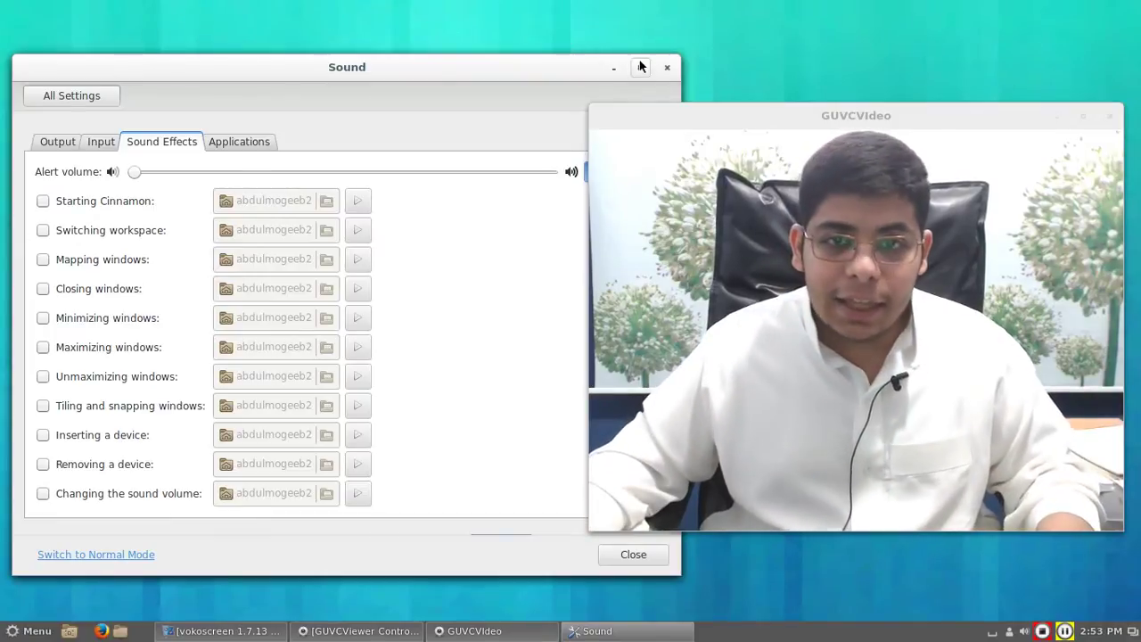
click(665, 69)
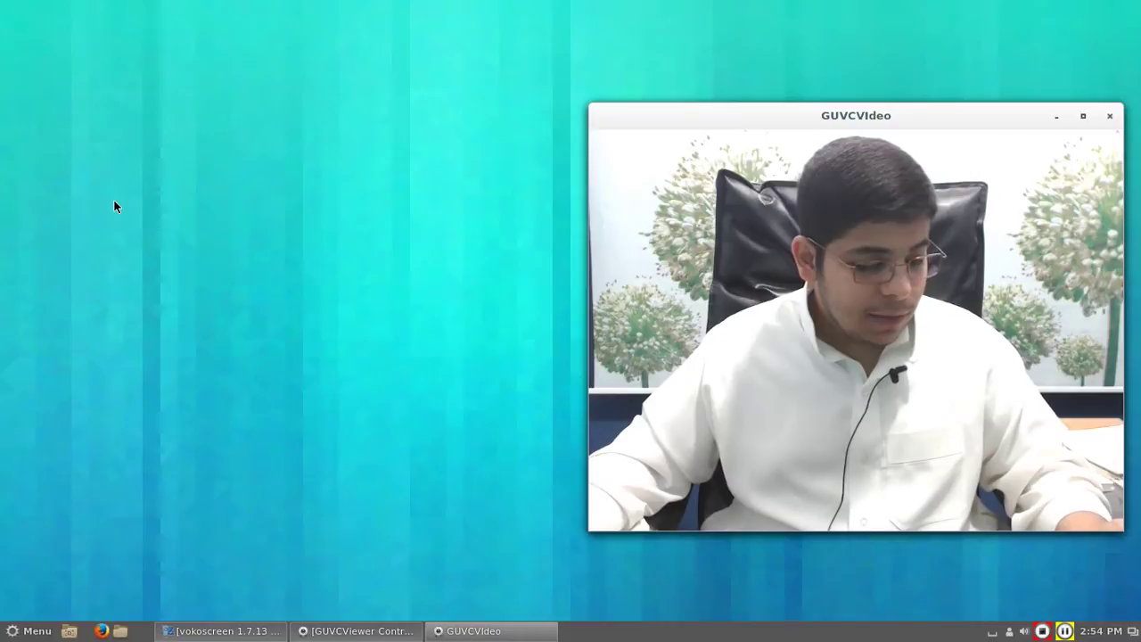
Open the current user's account details and place that window beside the GUVCVideo window
drag(907, 124, 384, 110)
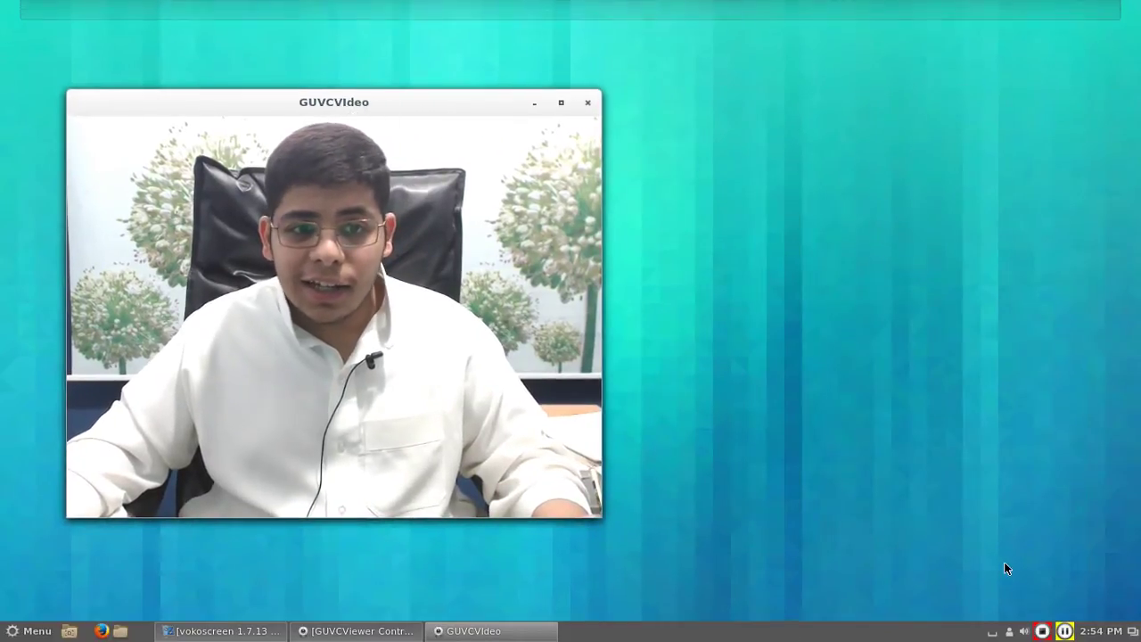
click(1009, 632)
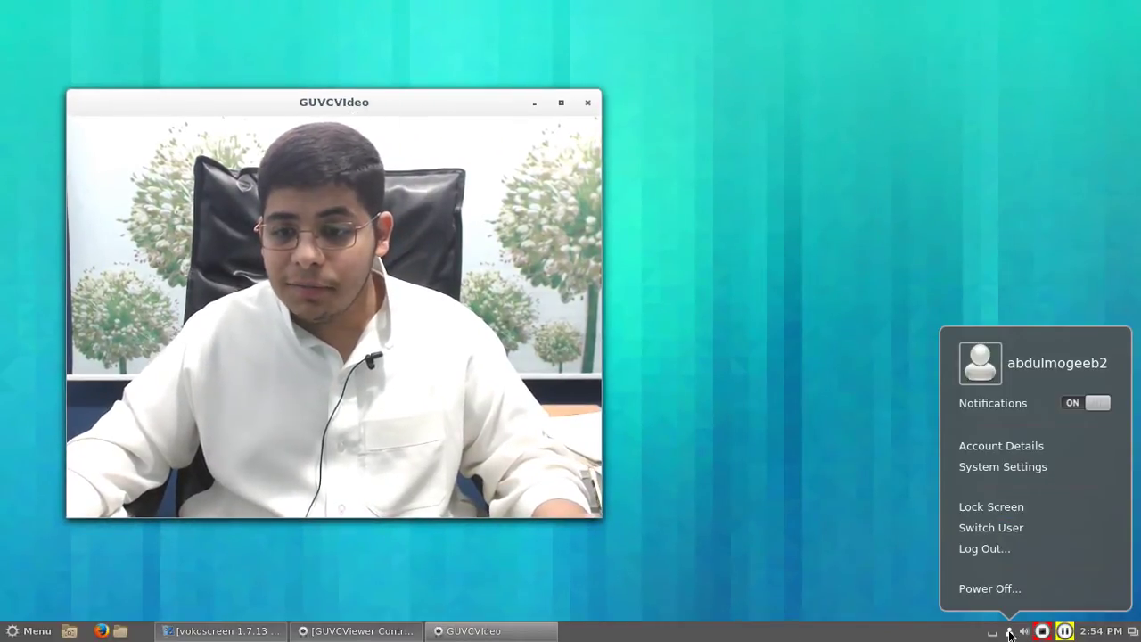
click(1015, 451)
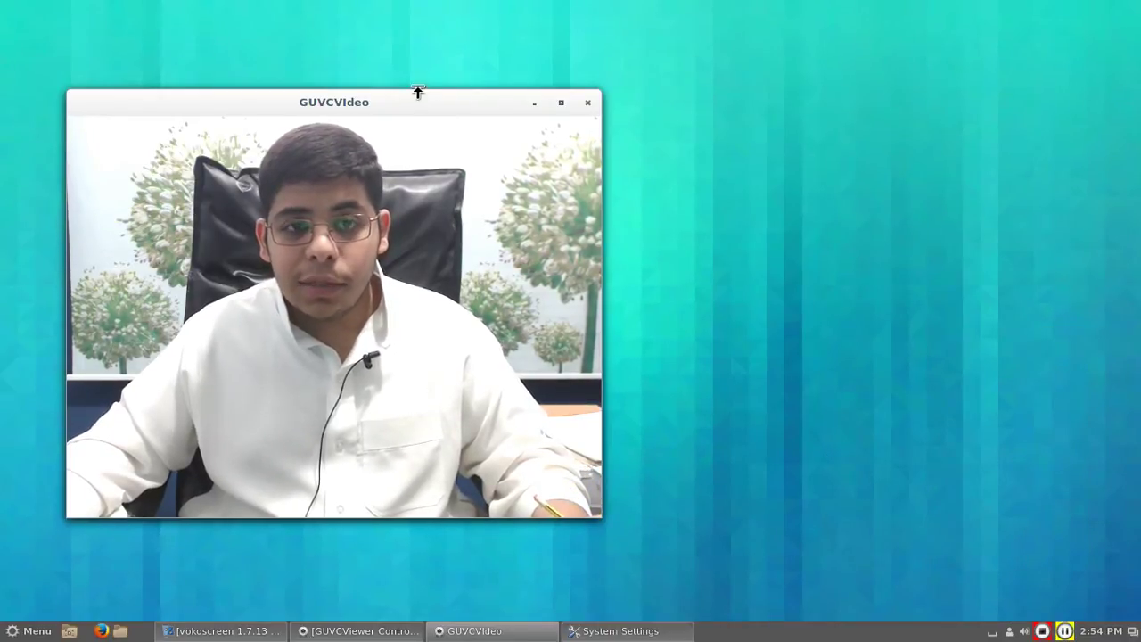
drag(619, 85, 792, 171)
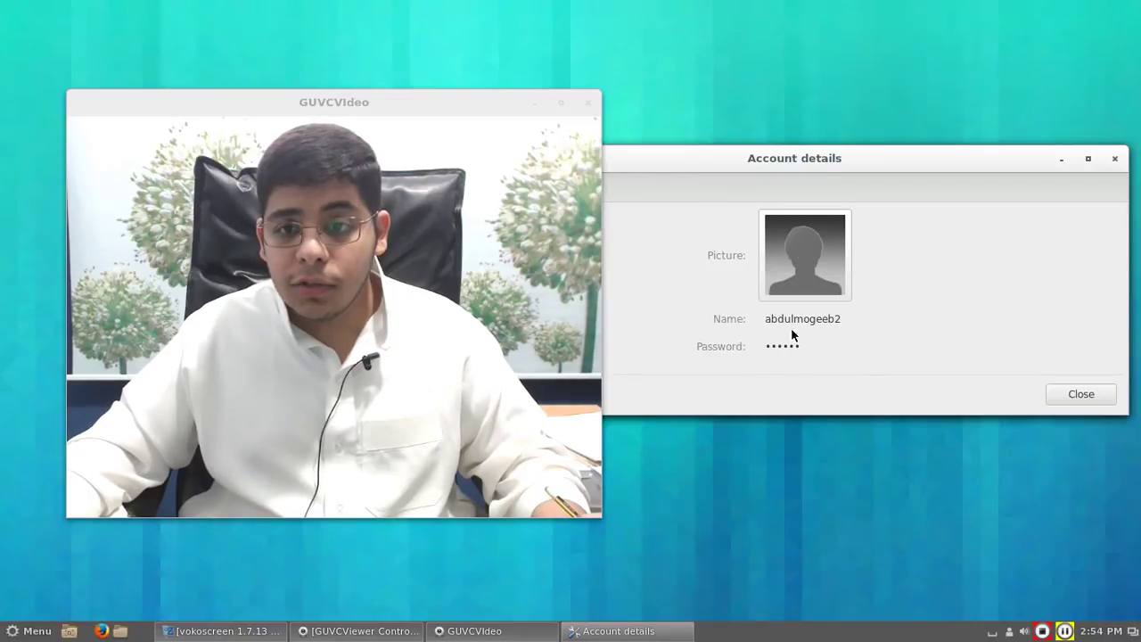
Set the account picture to the blue butterfly and replace it with the cartoon penguin
click(787, 297)
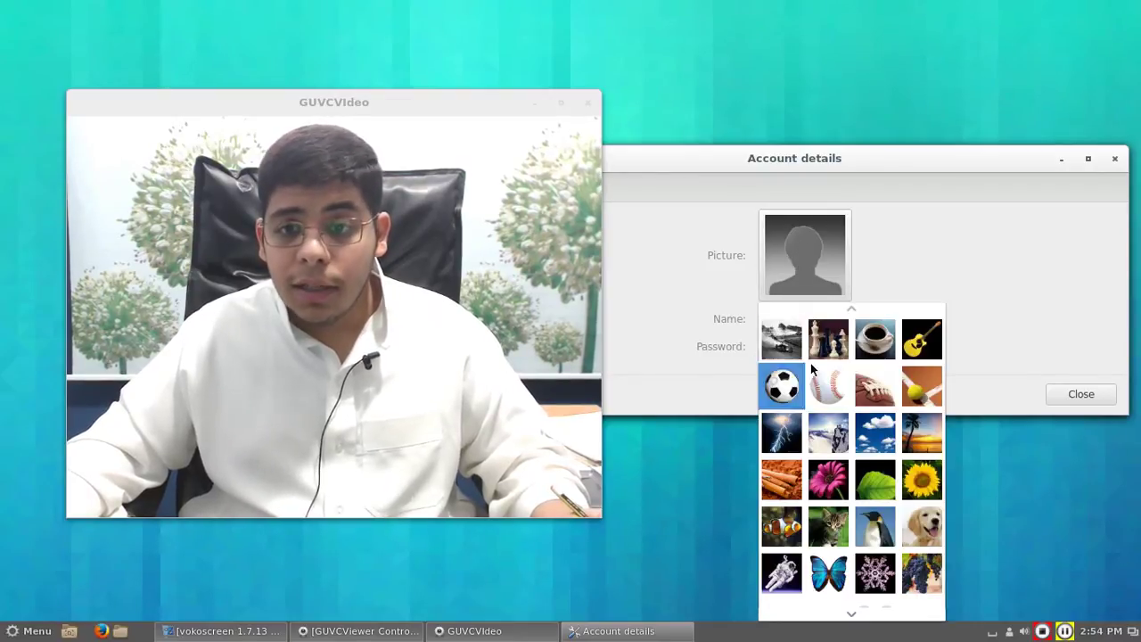
click(832, 575)
click(807, 280)
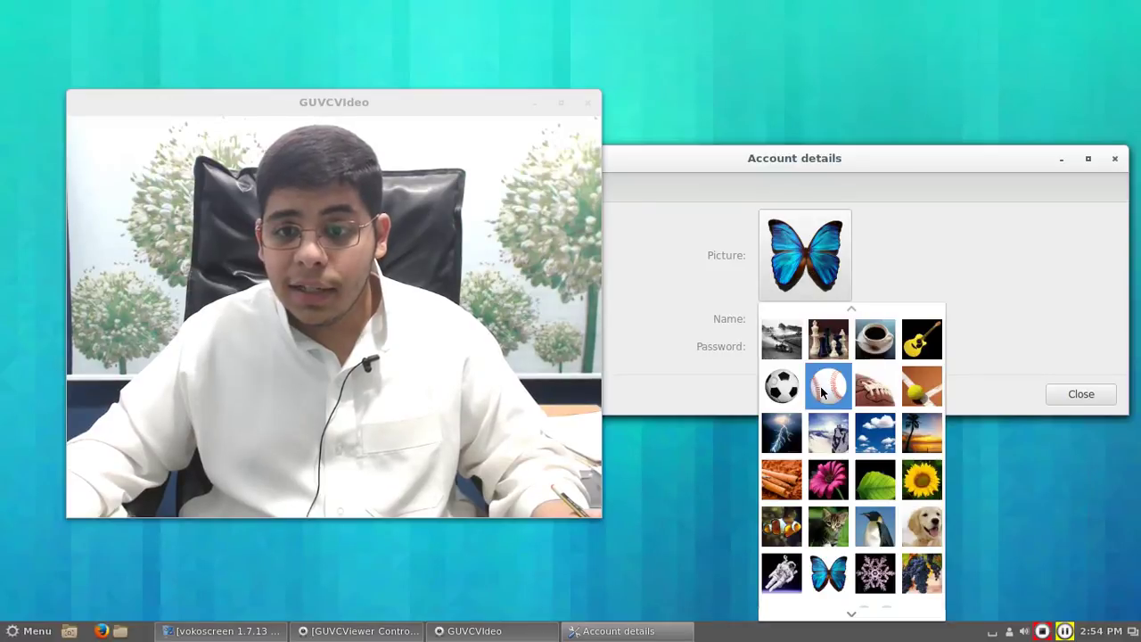
mouse_move(853, 615)
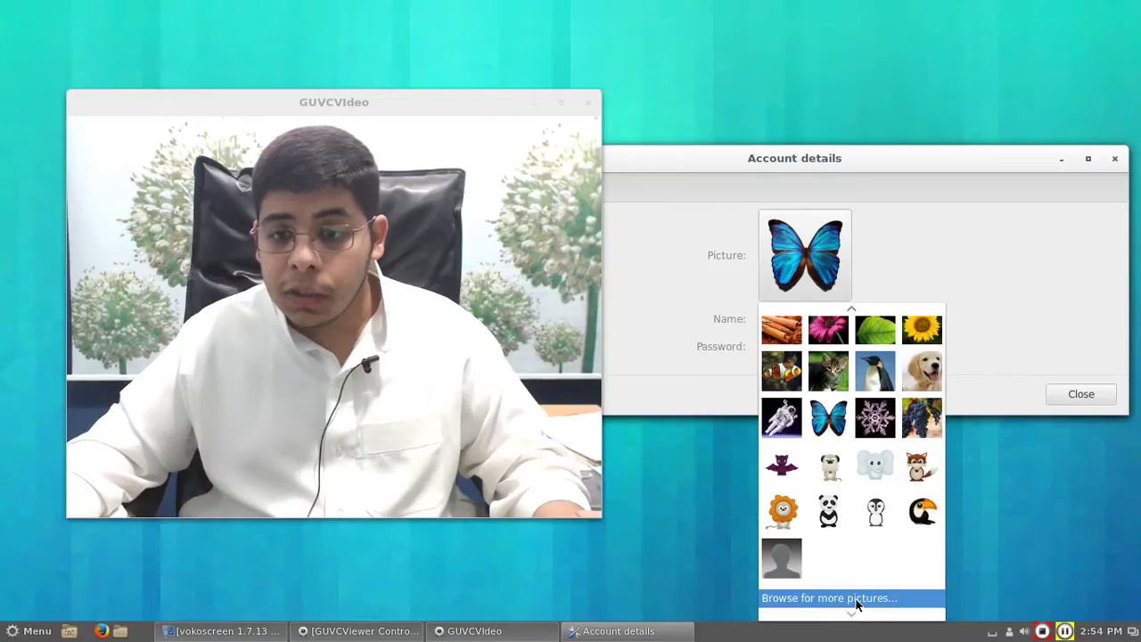
click(863, 516)
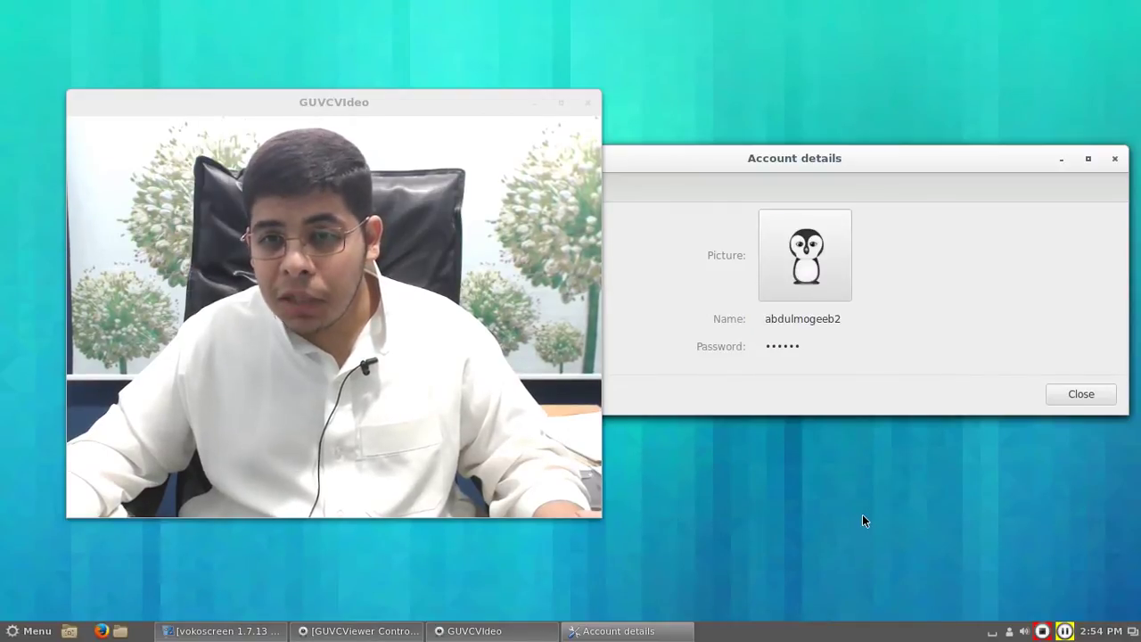
Review the name field and the password change form in the account details, cancel the form and close the account window
click(814, 319)
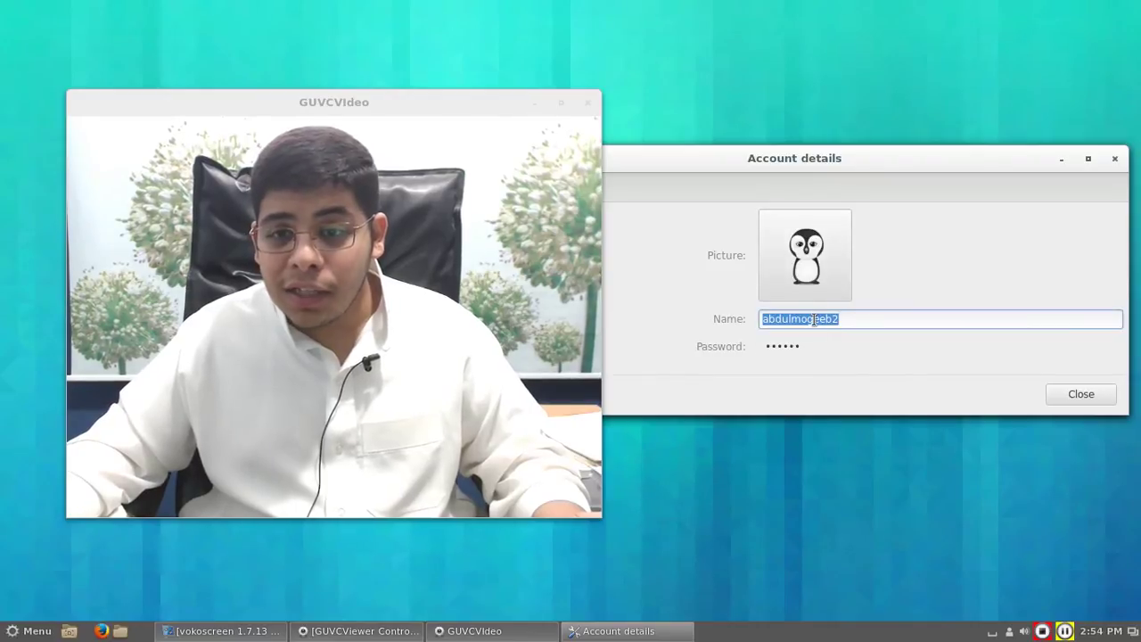
click(814, 349)
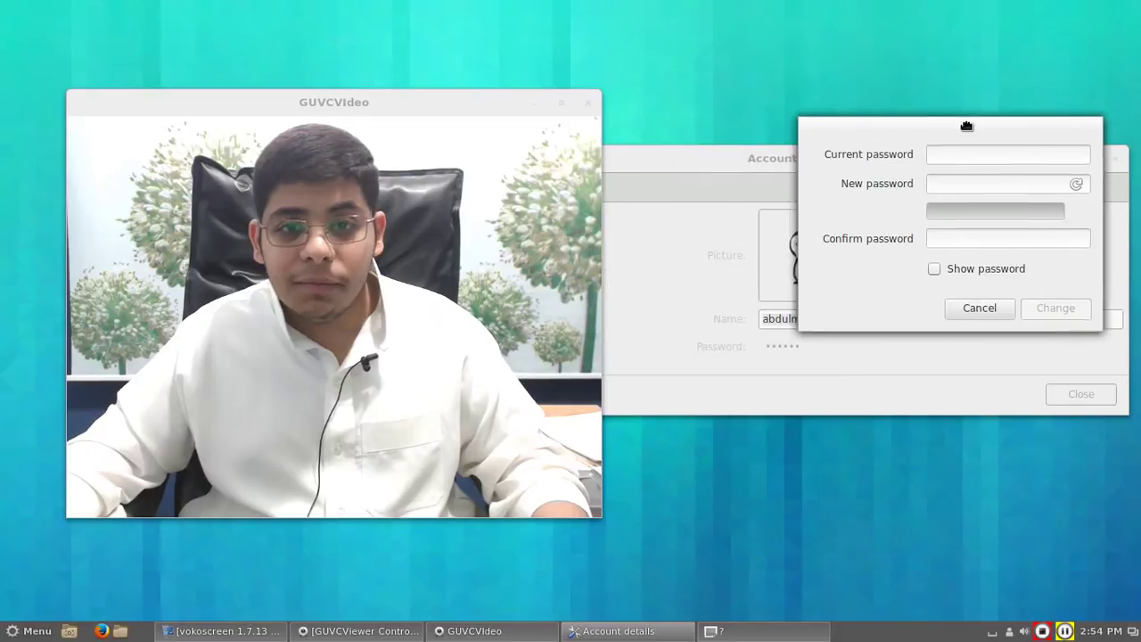
click(915, 325)
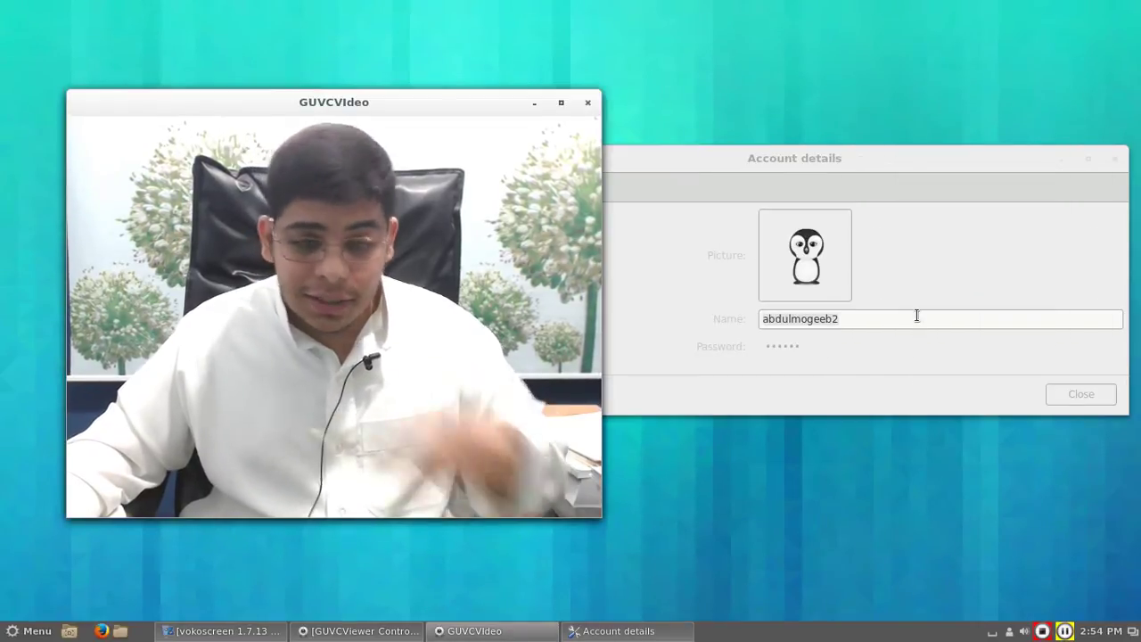
click(1016, 157)
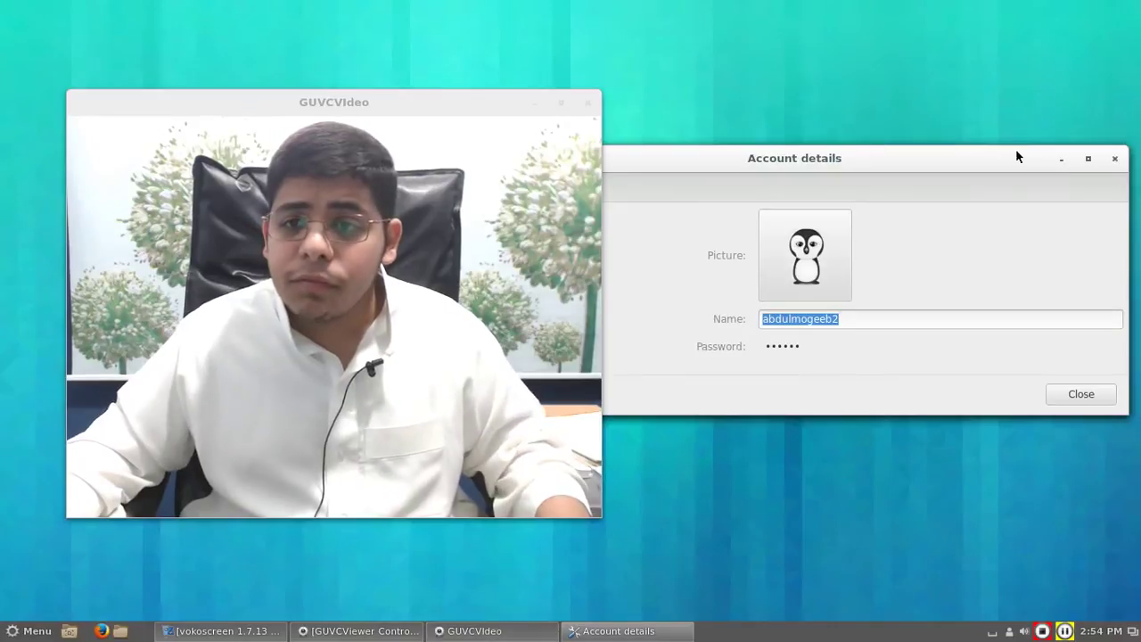
click(1114, 157)
Move the GUVCVideo window aside, open Users and Groups by authenticating with the account password, and place it alongside
drag(383, 102, 948, 139)
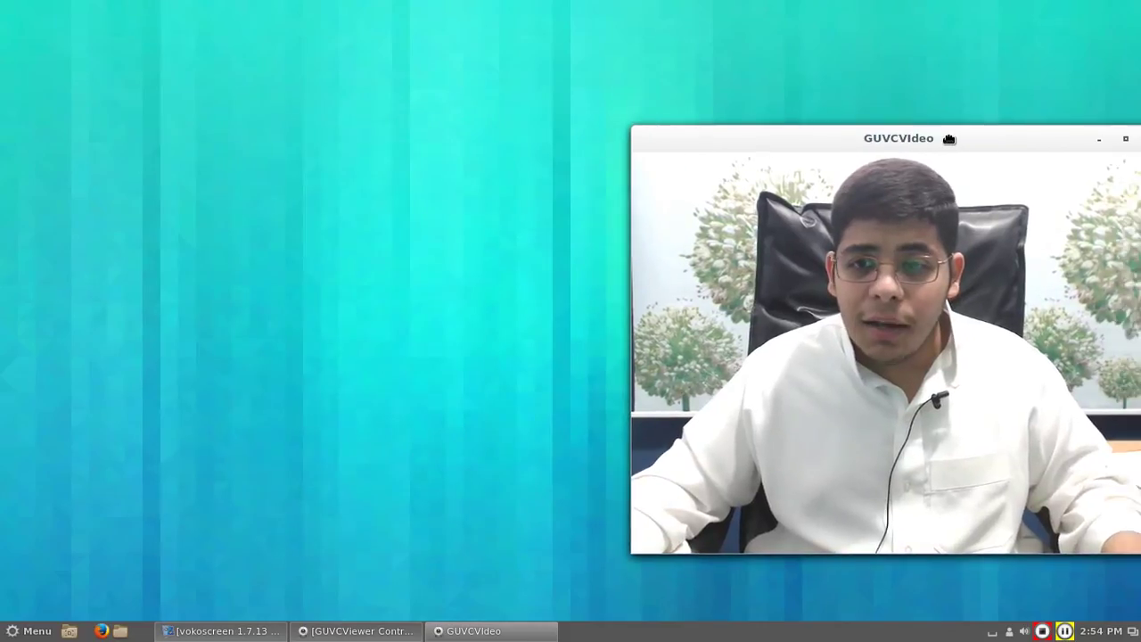
click(26, 633)
mouse_move(145, 544)
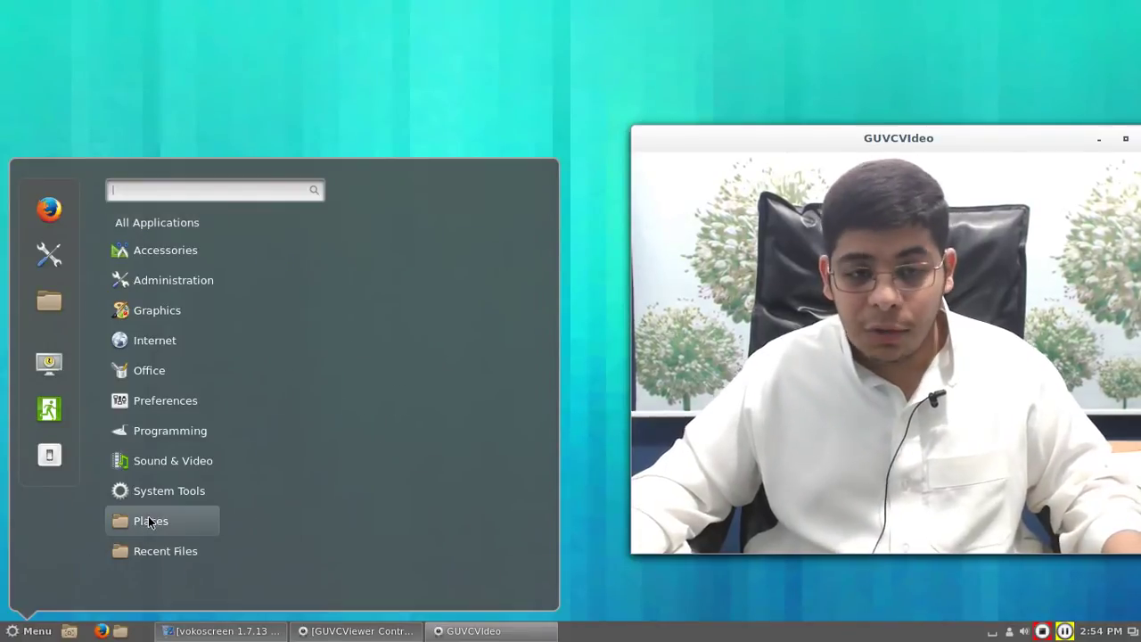
mouse_move(154, 491)
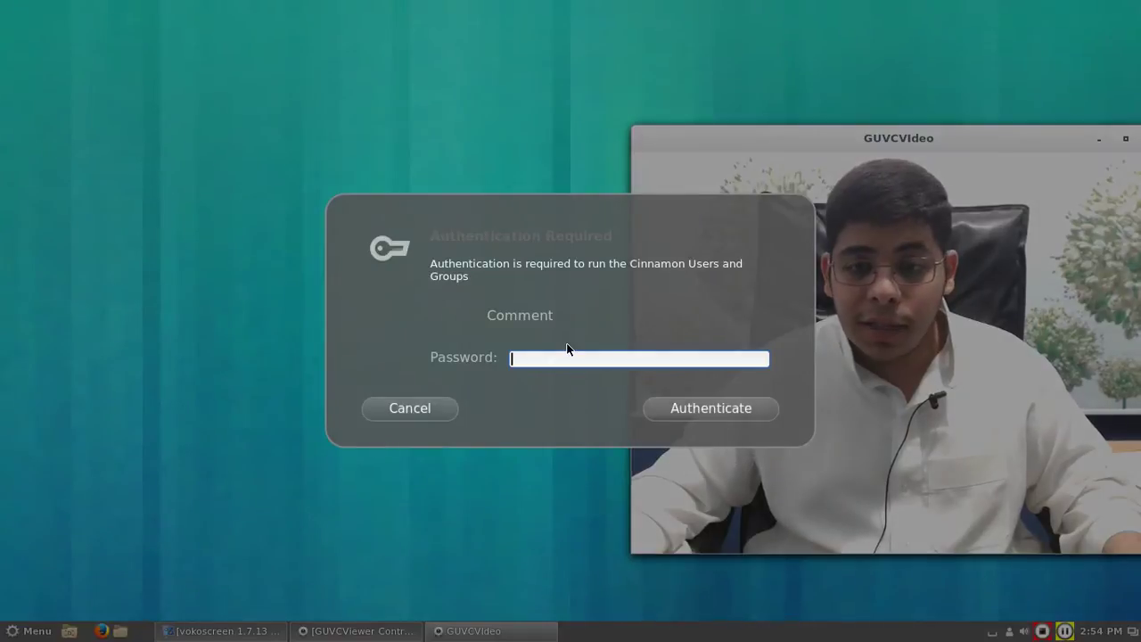
key(Return)
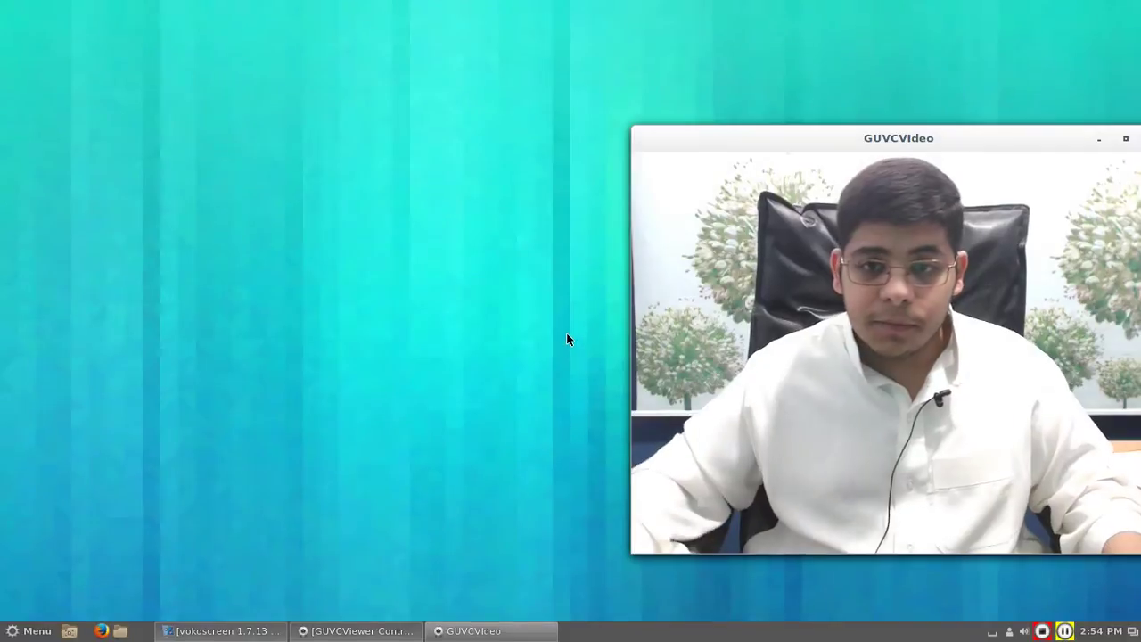
drag(397, 120, 239, 129)
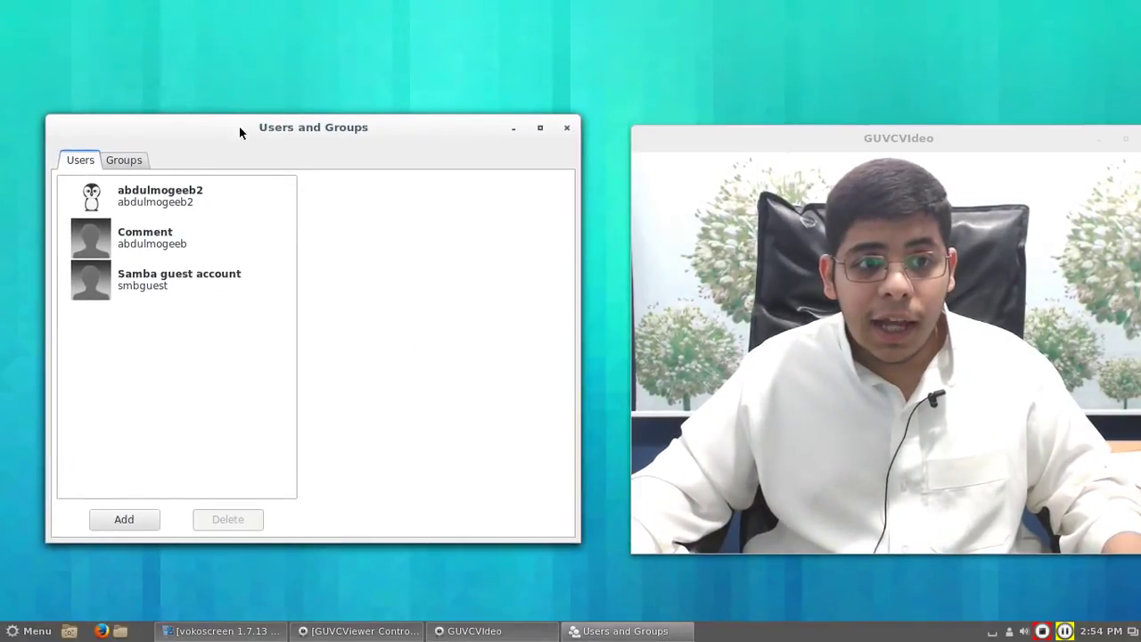
Review the group memberships available for the penguin-picture user, cancel without changes and close Users and Groups
click(161, 205)
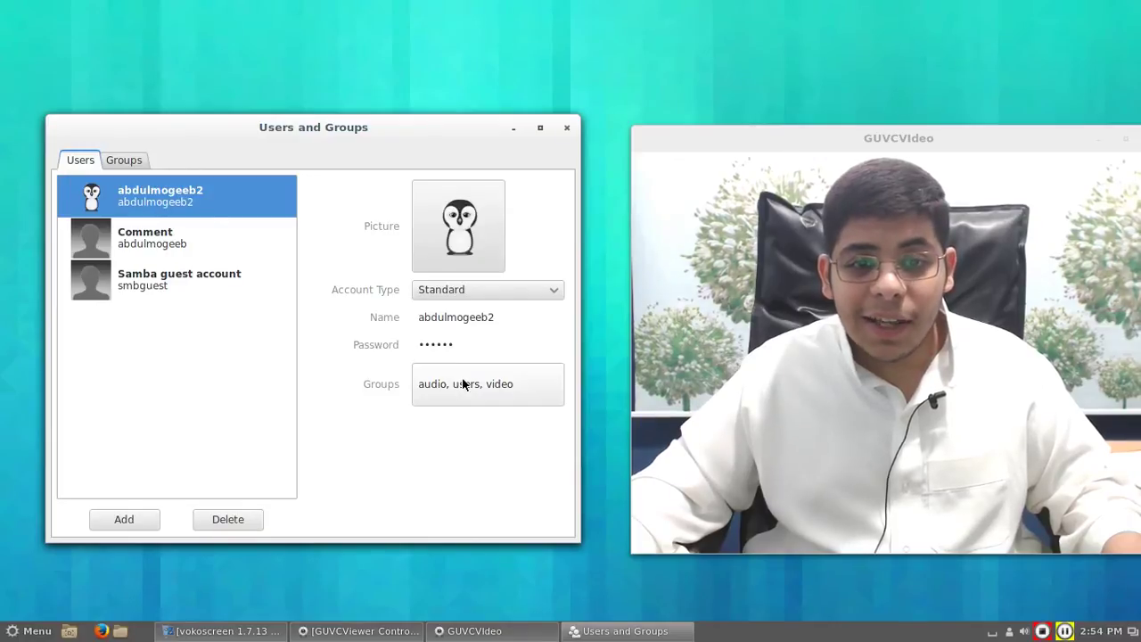
click(435, 385)
drag(517, 117, 268, 126)
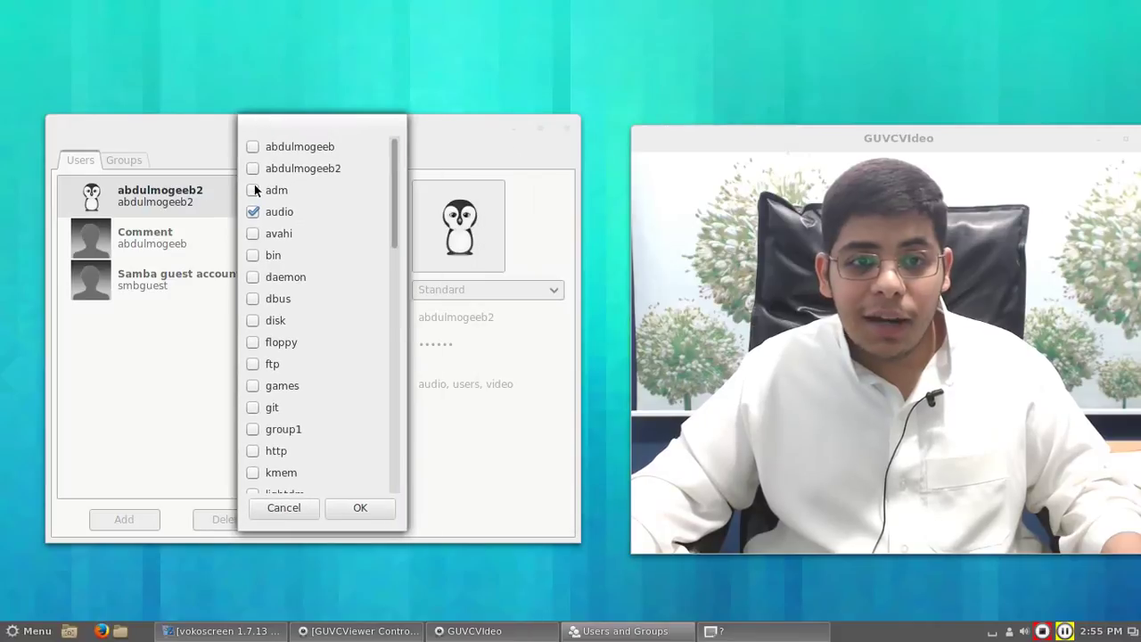
scroll(290, 312, down, 3)
scroll(290, 312, down, 8)
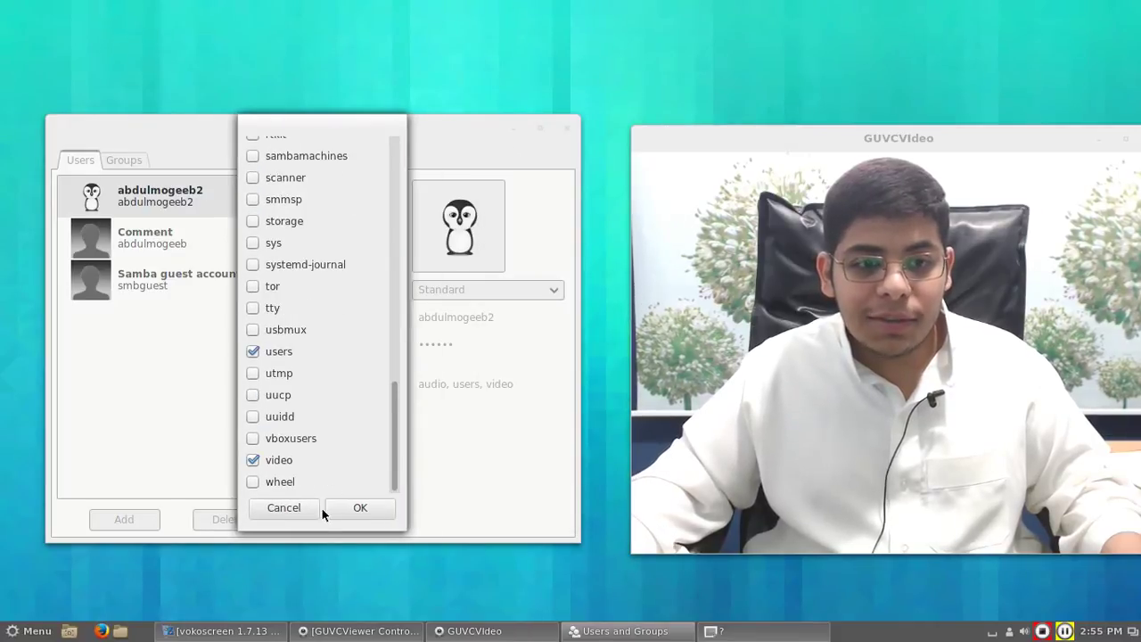
click(289, 507)
click(557, 131)
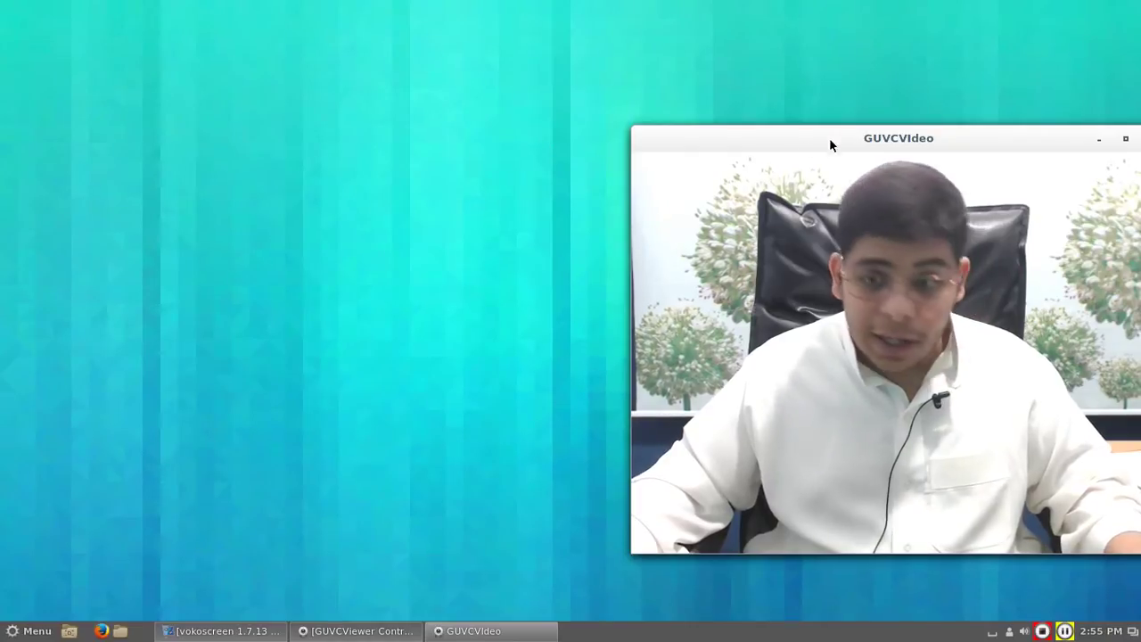
Open the Home folder in the file manager and arrange it side by side with the GUVCVideo window
drag(778, 138, 664, 134)
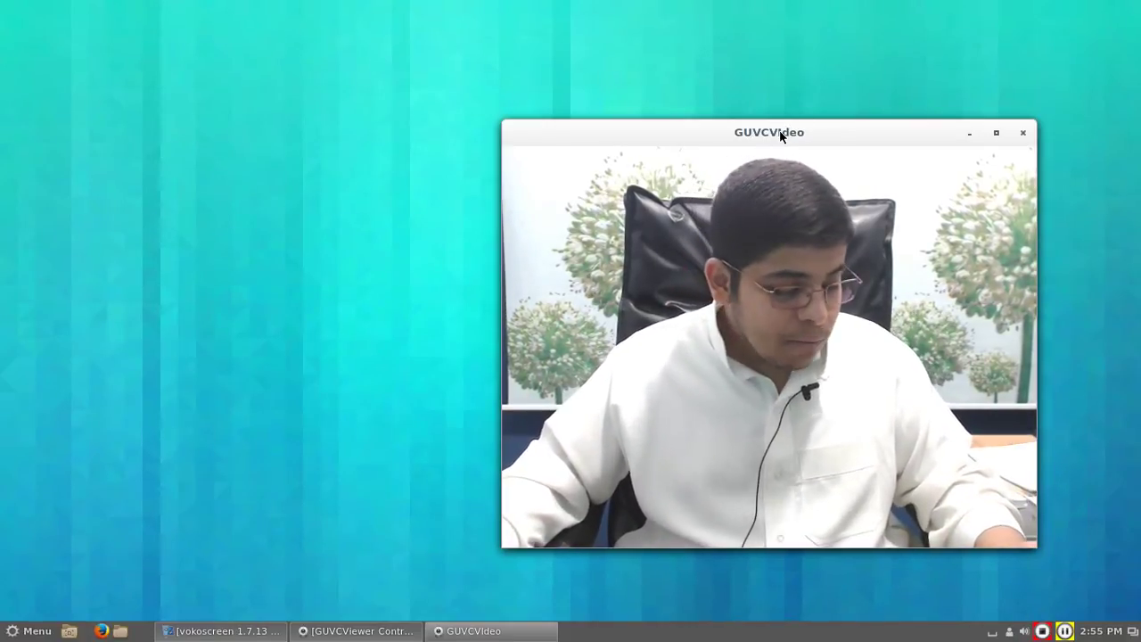
drag(780, 147, 806, 172)
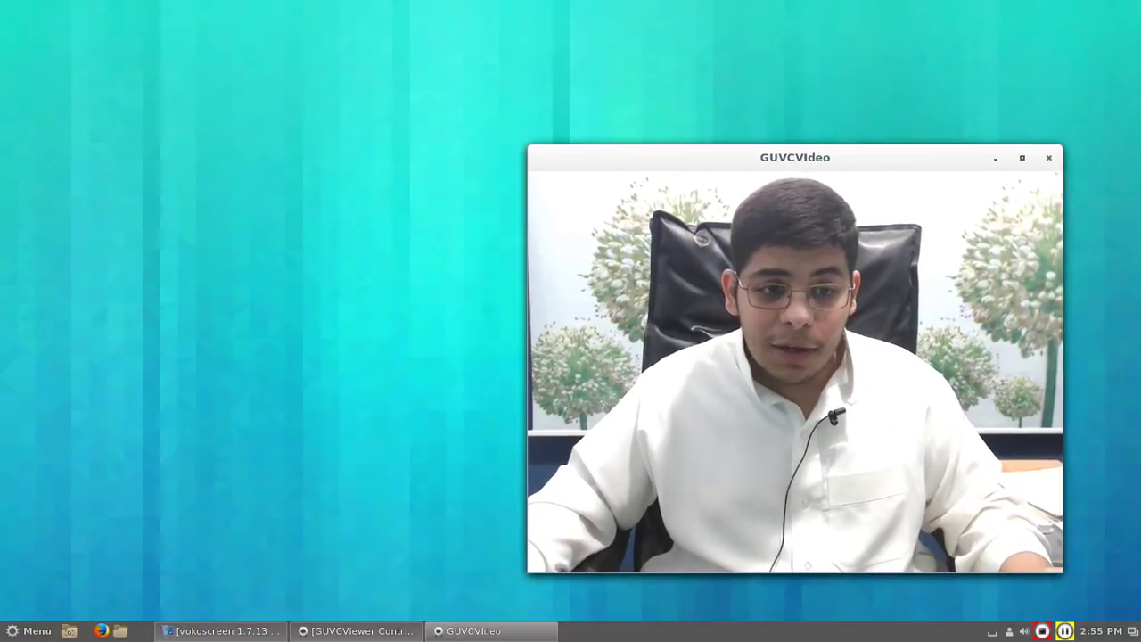
click(120, 630)
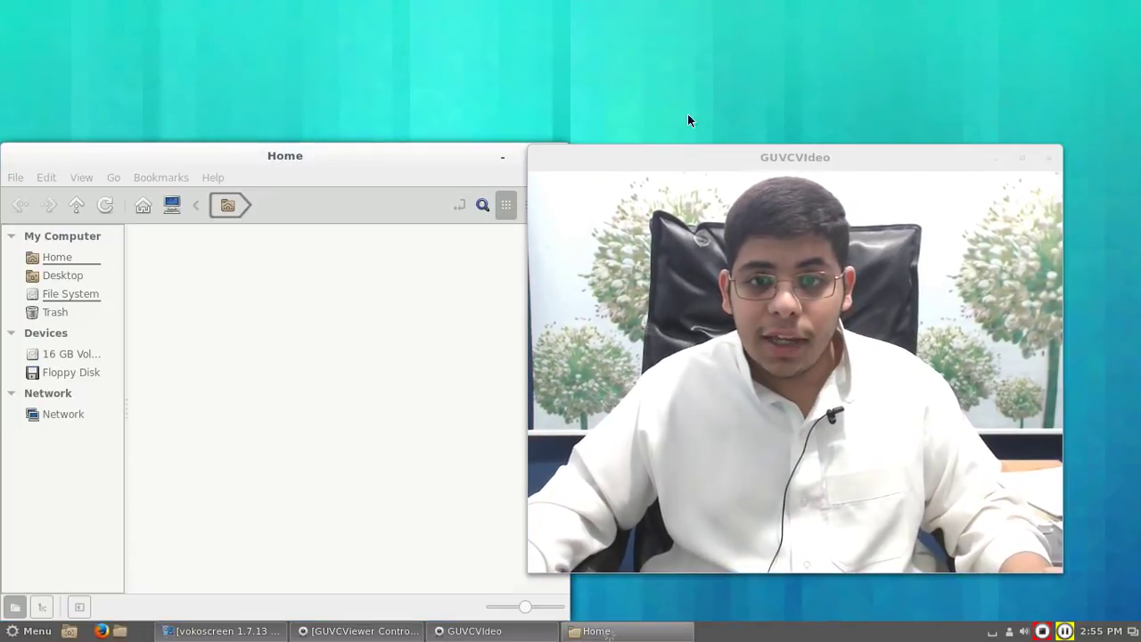
drag(344, 152, 338, 107)
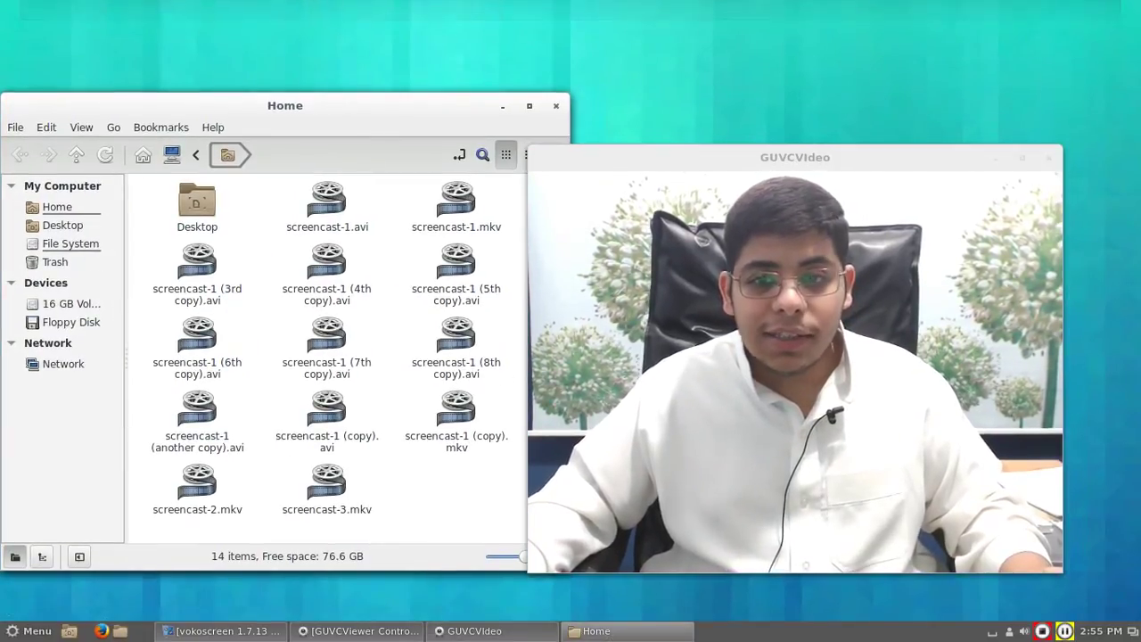
drag(663, 155, 723, 145)
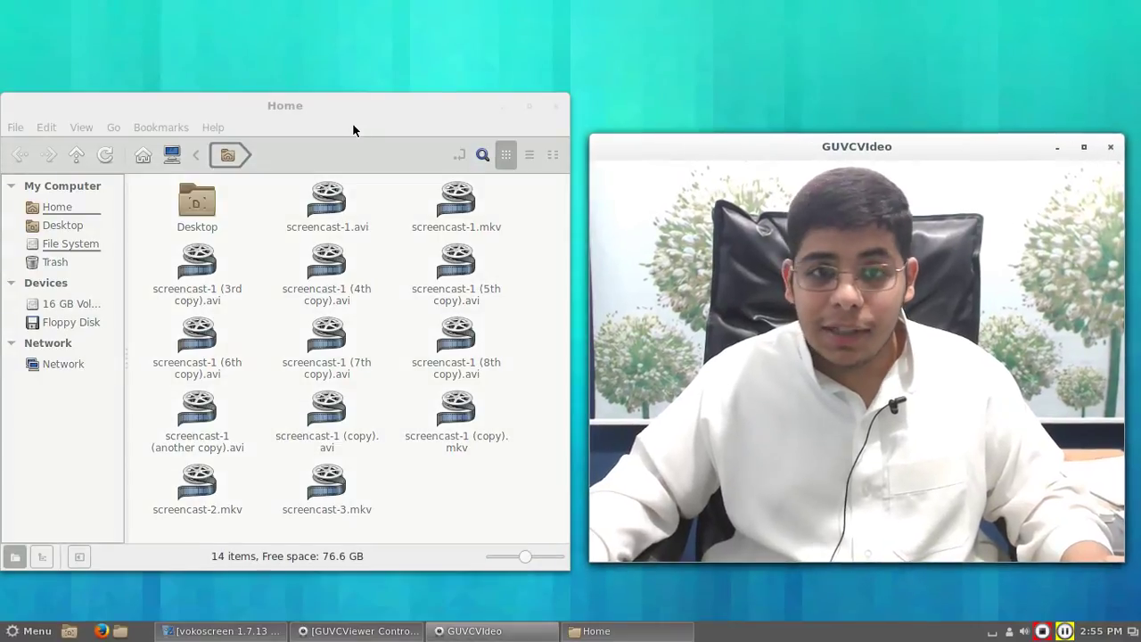
mouse_move(332, 109)
mouse_down()
mouse_move(362, 107)
mouse_move(348, 105)
mouse_up()
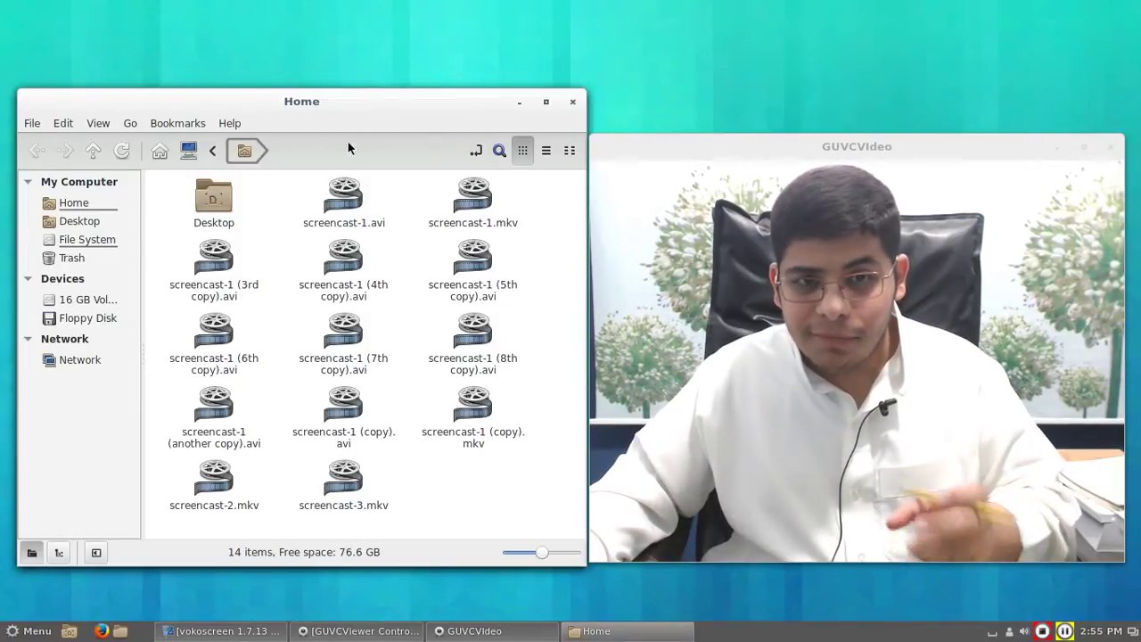
Review the context options for an empty area of the Home folder and dismiss them
right_click(389, 176)
right_click(383, 190)
right_click(380, 188)
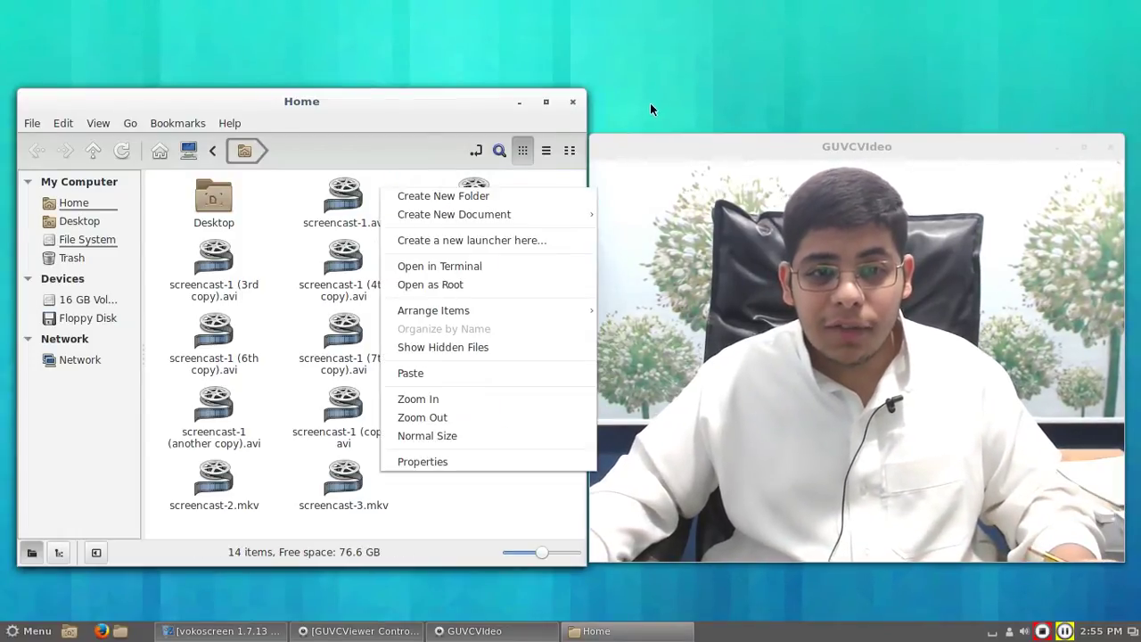
click(430, 179)
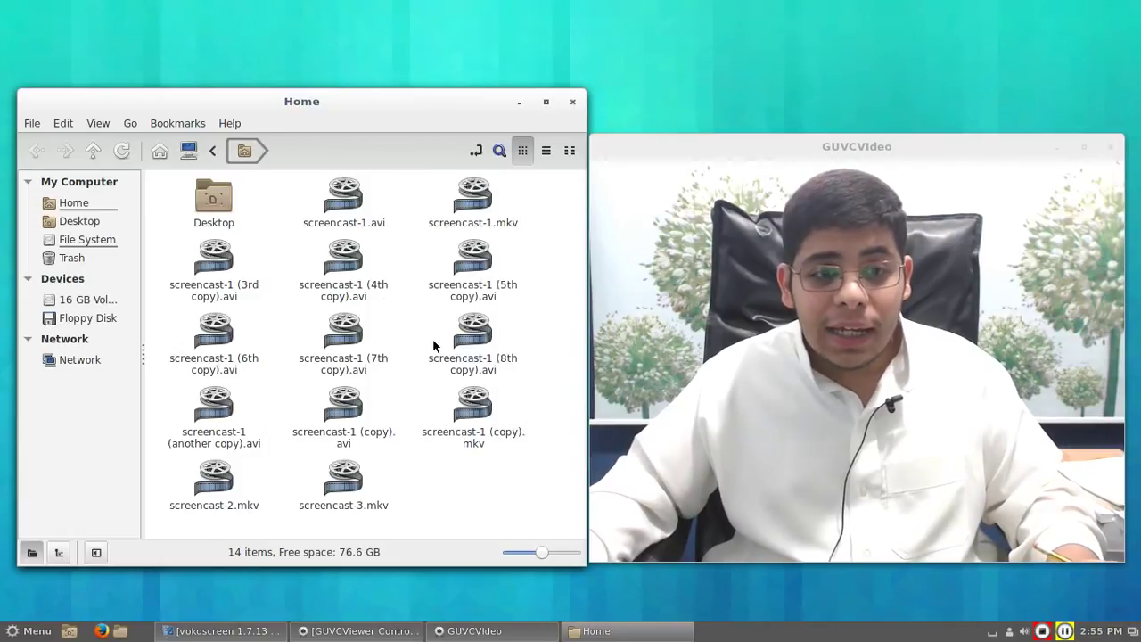
Demonstrate opening screencast-1.avi with another application using the custom command akdl;kk, cancel it and close the Home folder
right_click(339, 197)
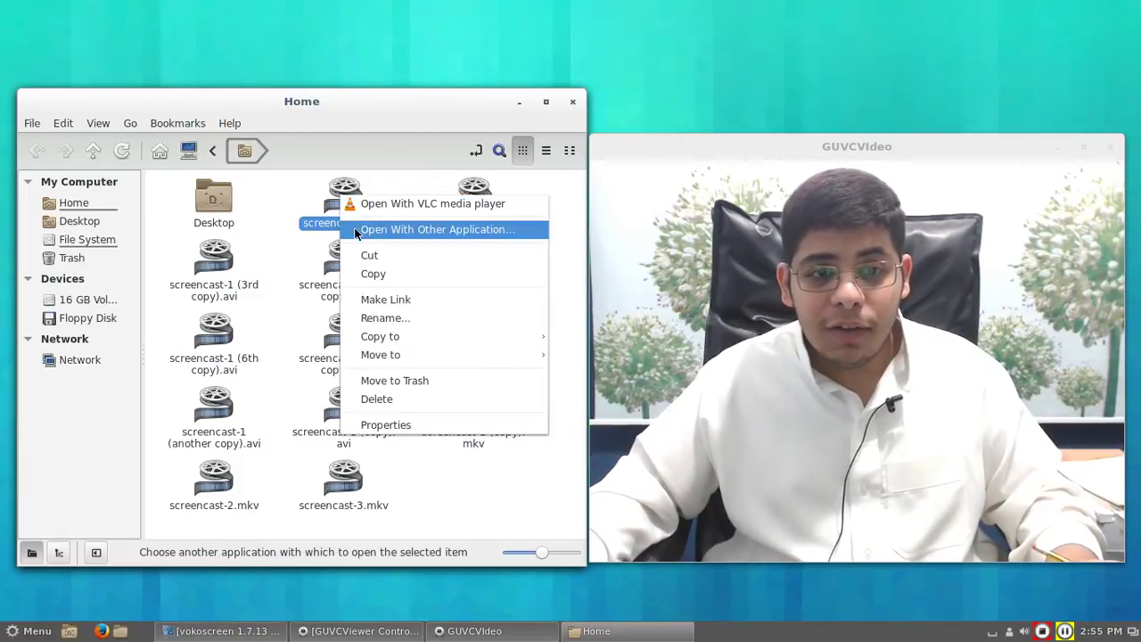
click(355, 233)
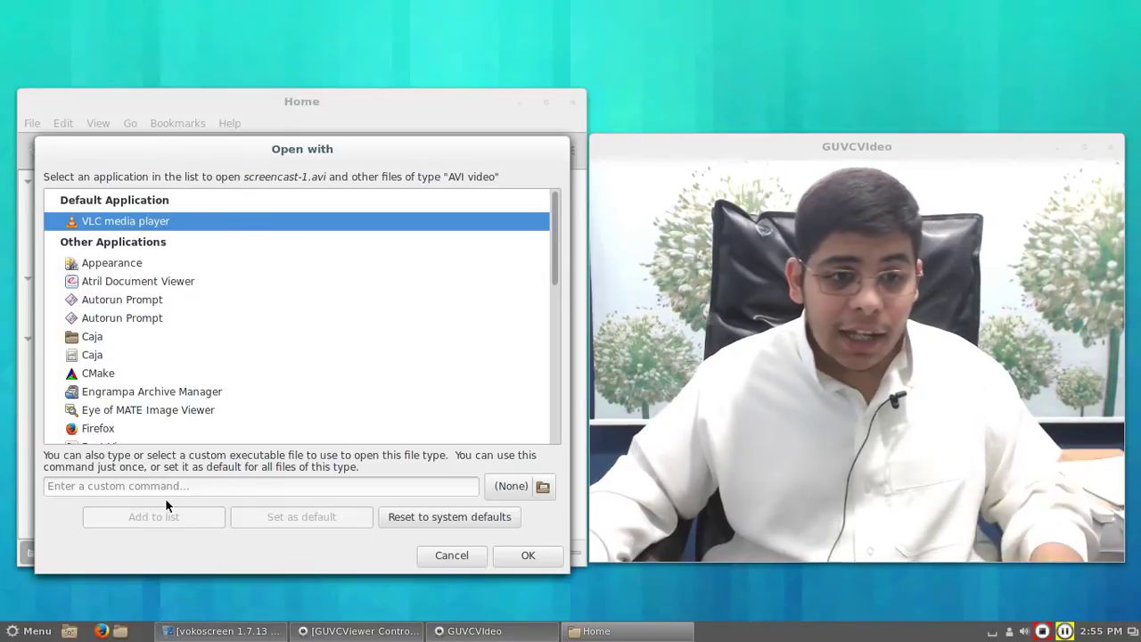
click(158, 486)
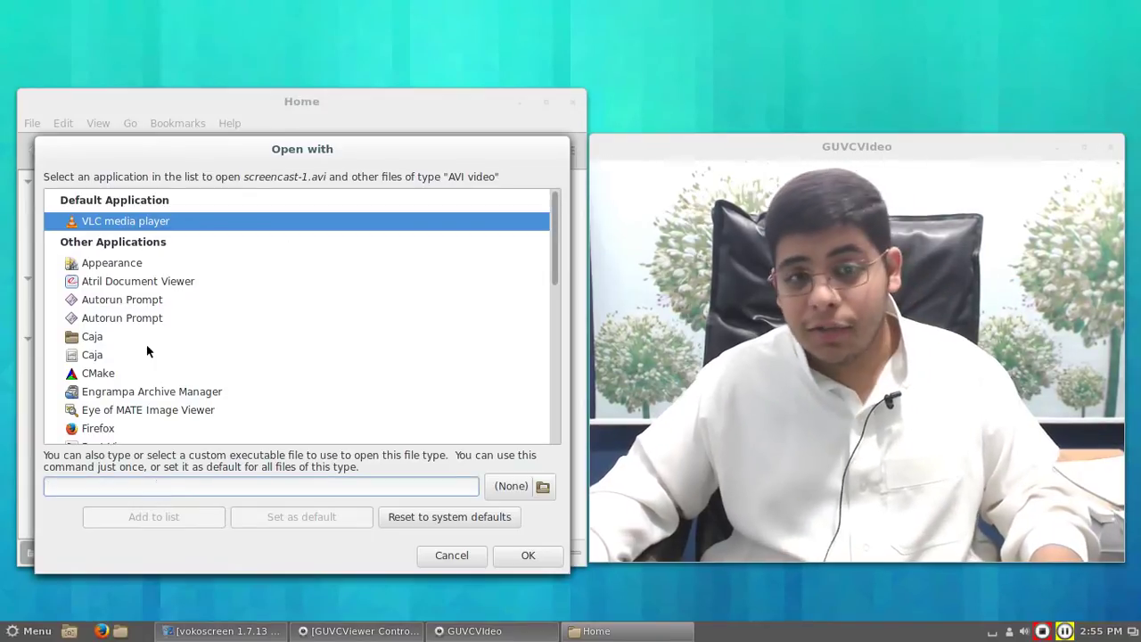
drag(199, 155, 220, 133)
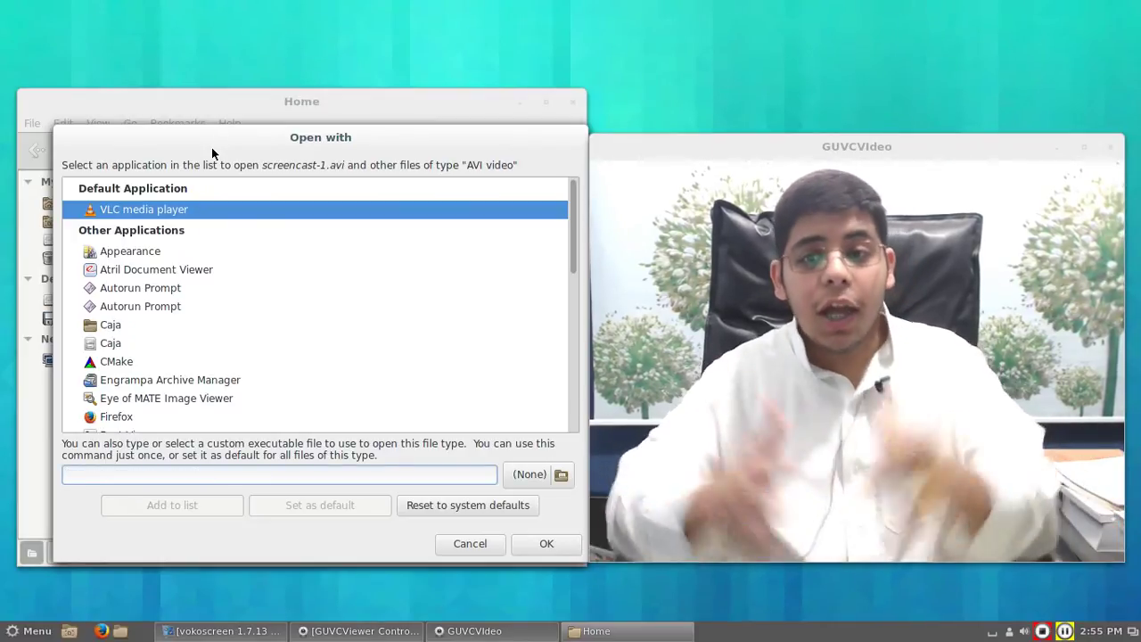
text(akdl;kk)
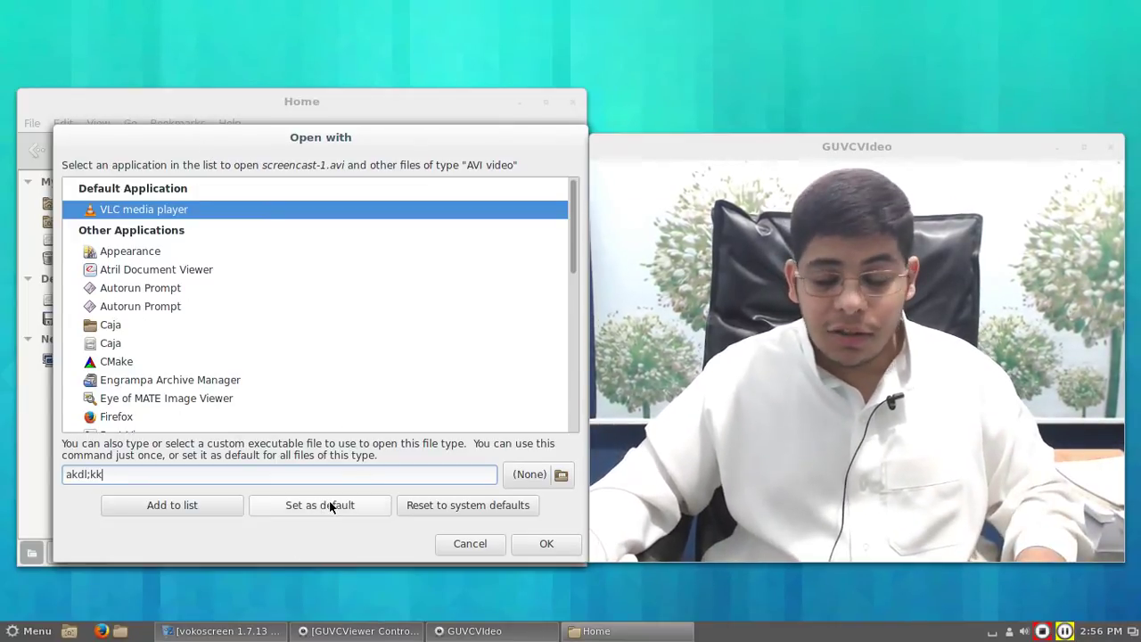
click(470, 544)
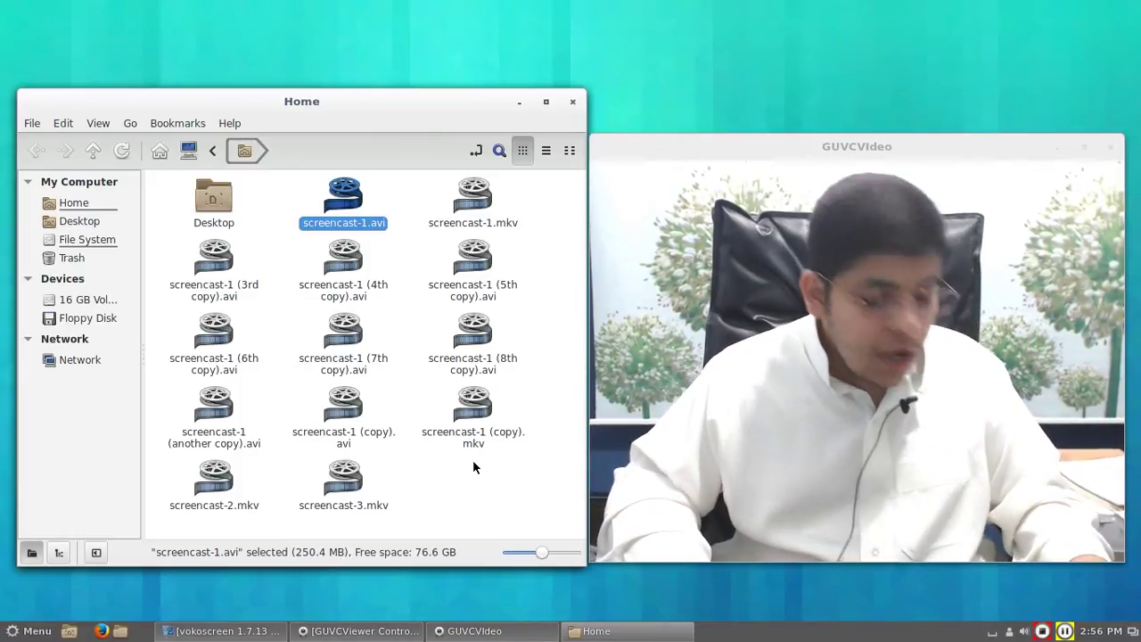
click(572, 102)
Move the GUVCVideo window to the middle of the desktop, then review the user account menu and dismiss it
drag(748, 149, 450, 121)
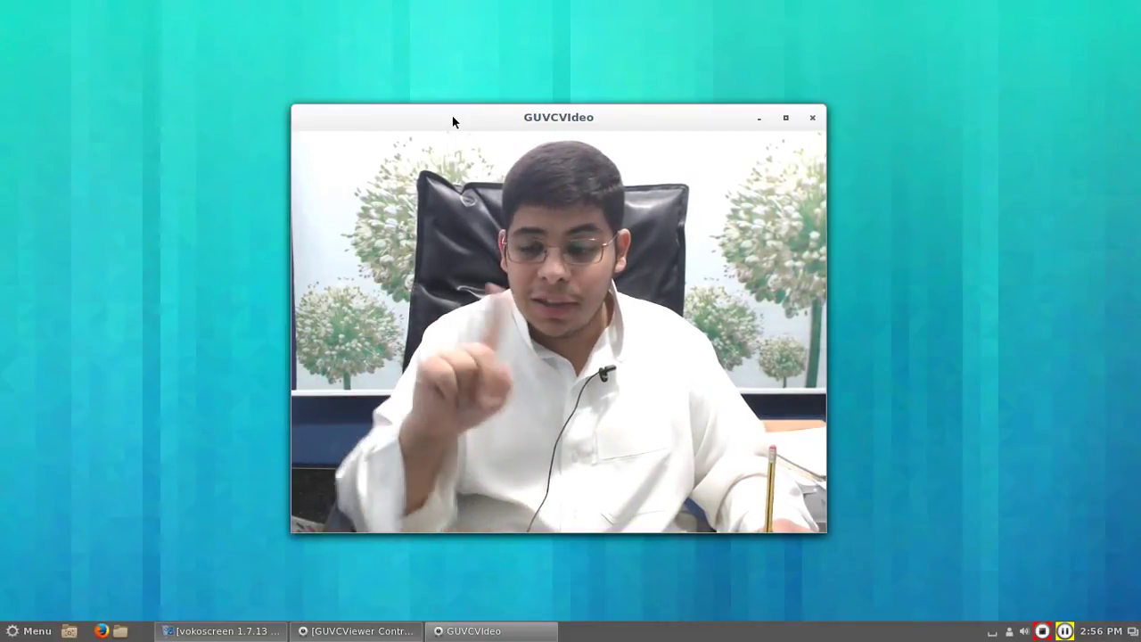
click(1011, 633)
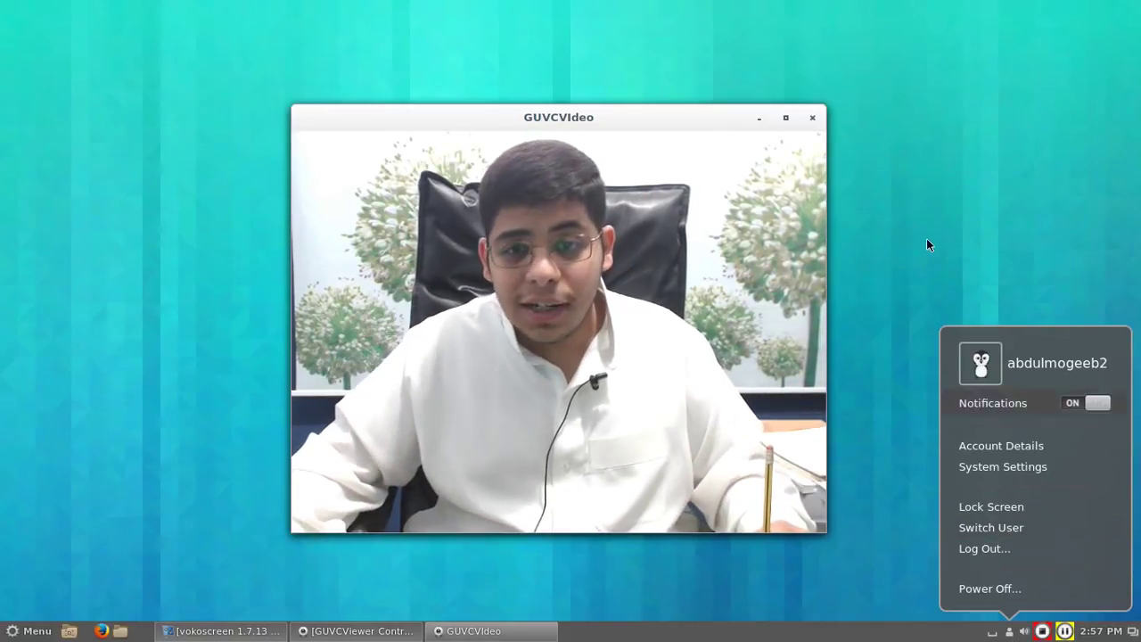
click(909, 155)
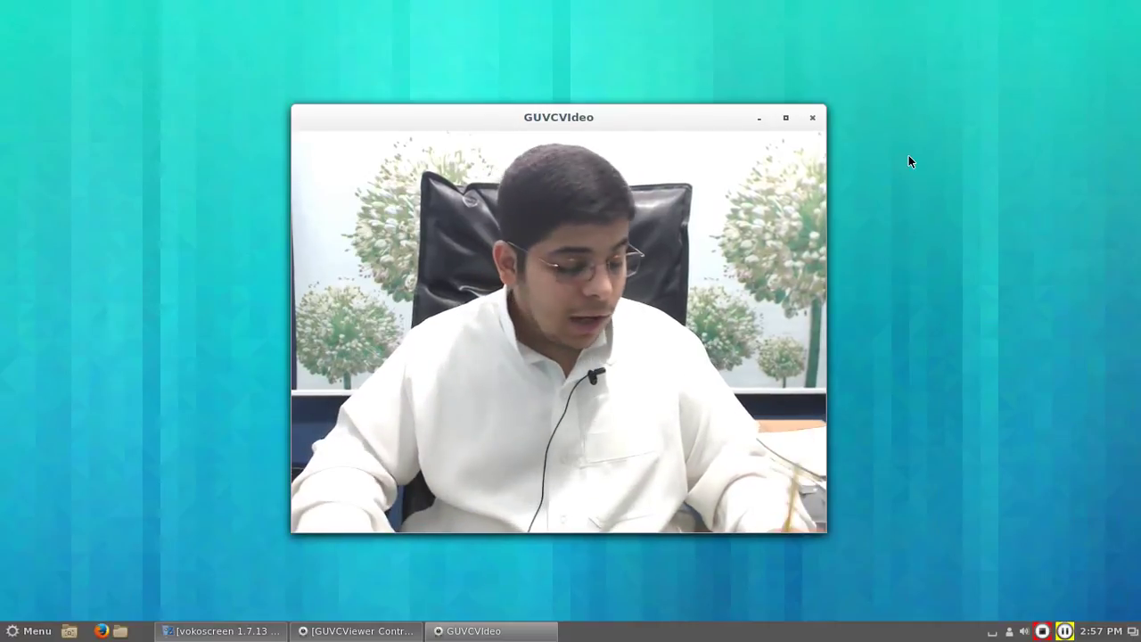